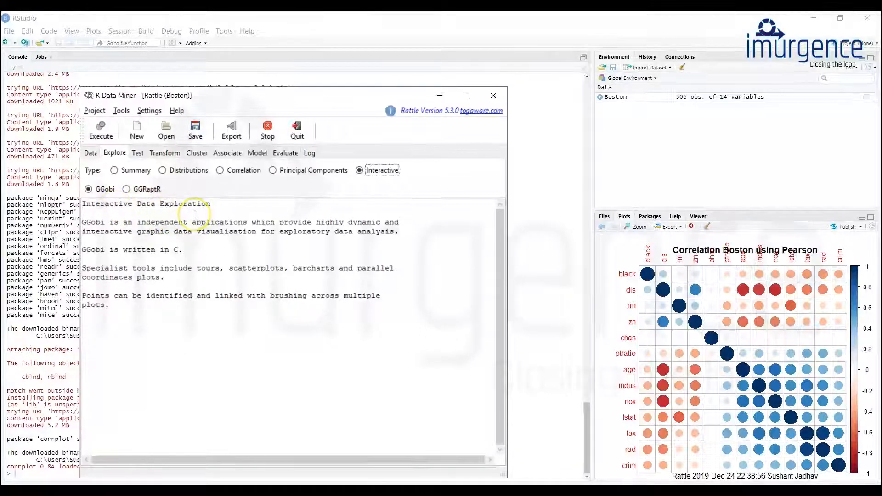
Run the interactive data exploration with GGobi and have Rattle install the required rggobi package
{"action": "left_click", "coordinate": [101, 137]}
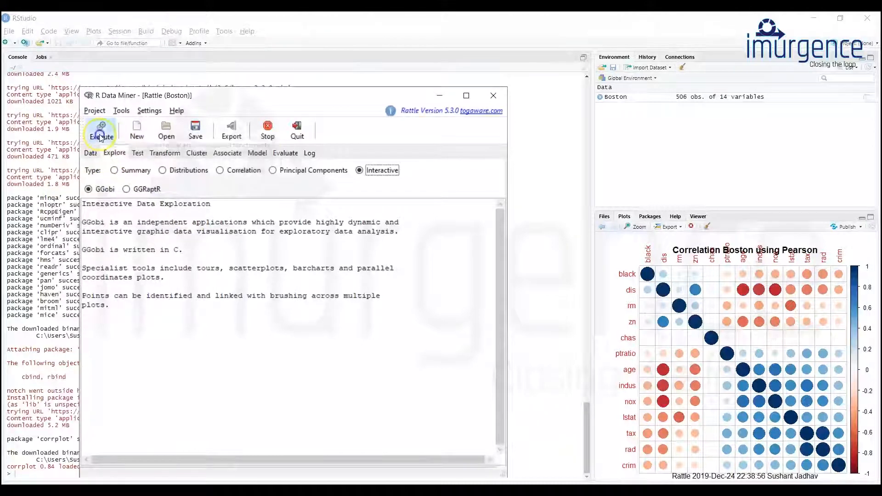
{"action": "left_click_drag", "start_coordinate": [142, 129], "coordinate": [170, 131]}
{"action": "left_click", "coordinate": [199, 197]}
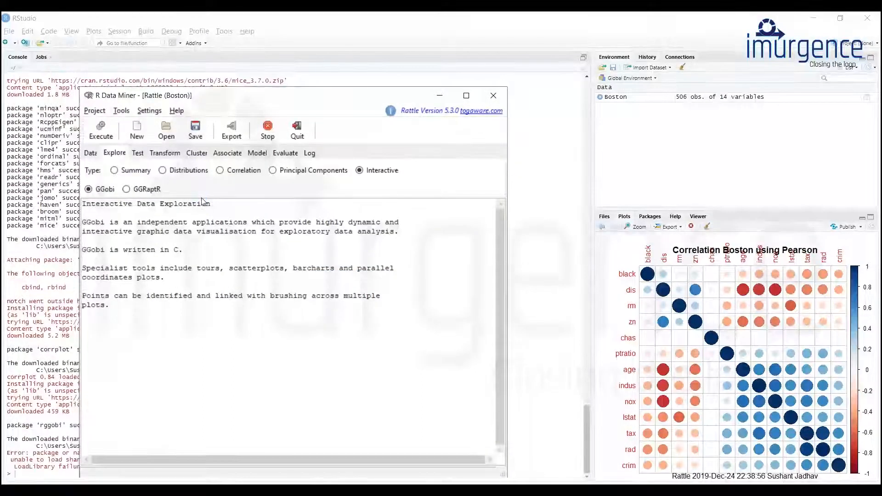
Examine the console output of the GGobi run, highlight the rggobi.dll file name and return to the Rattle window
{"action": "left_click", "coordinate": [48, 462]}
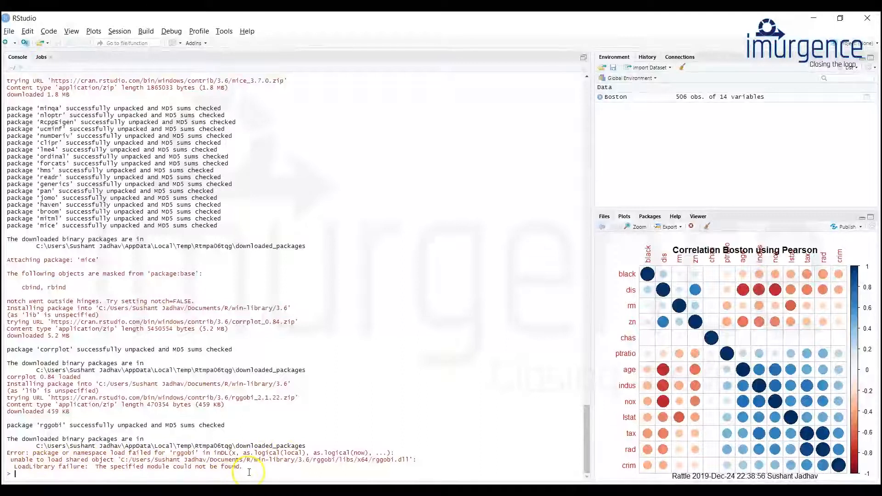
{"action": "left_click_drag", "start_coordinate": [369, 460], "coordinate": [410, 460]}
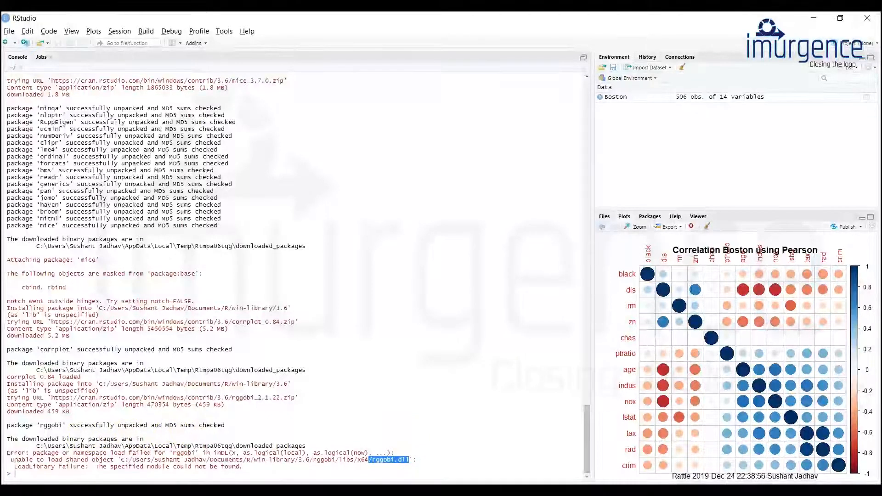
{"action": "mouse_move", "coordinate": [569, 490]}
{"action": "left_click", "coordinate": [598, 490]}
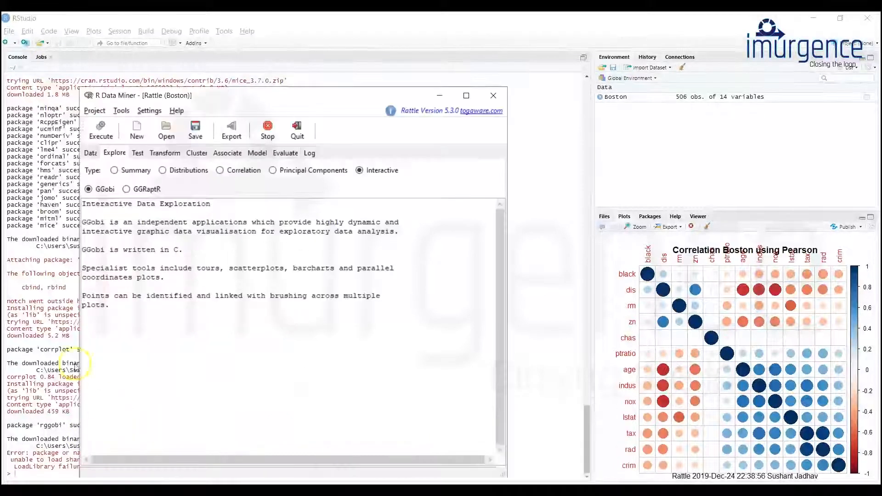
Try to run the GGobi exploration again and check its console output before going back to Rattle
{"action": "left_click", "coordinate": [105, 138]}
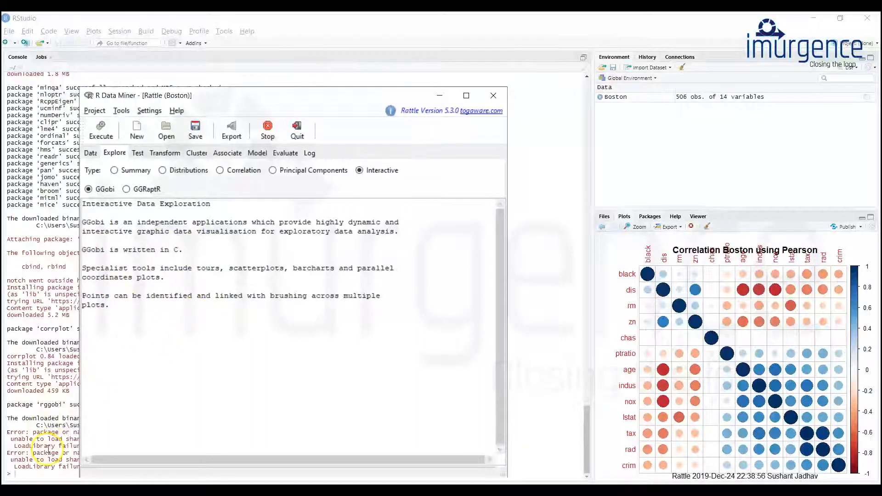
{"action": "left_click", "coordinate": [44, 427]}
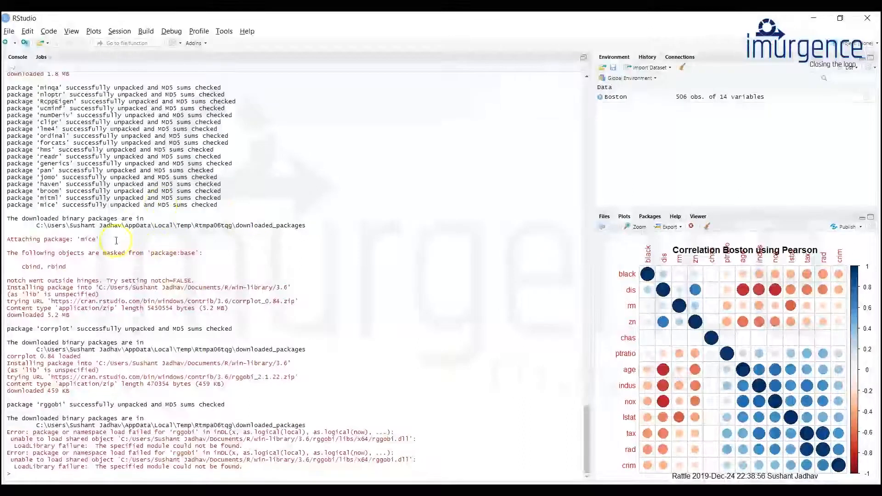
{"action": "key", "text": "alt+Tab"}
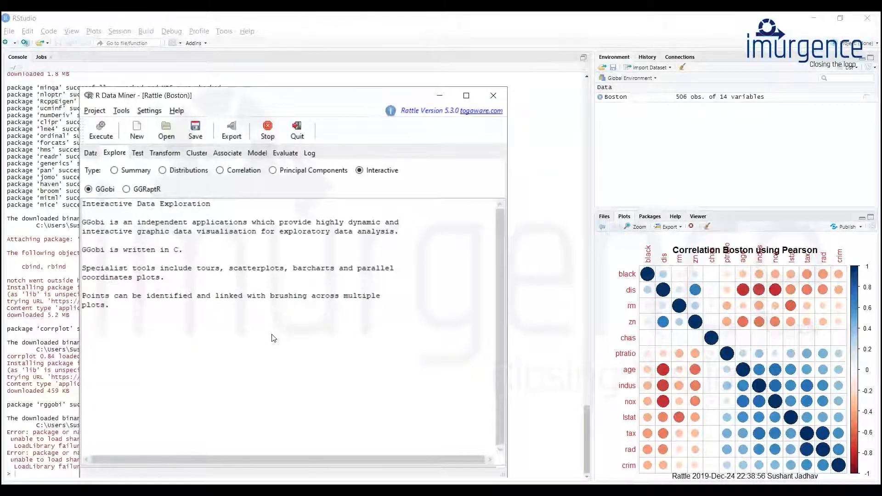
Run the interactive exploration with GGRaptR instead, accepting the installation of the ggraptR package
{"action": "left_click", "coordinate": [126, 189]}
{"action": "left_click", "coordinate": [100, 130]}
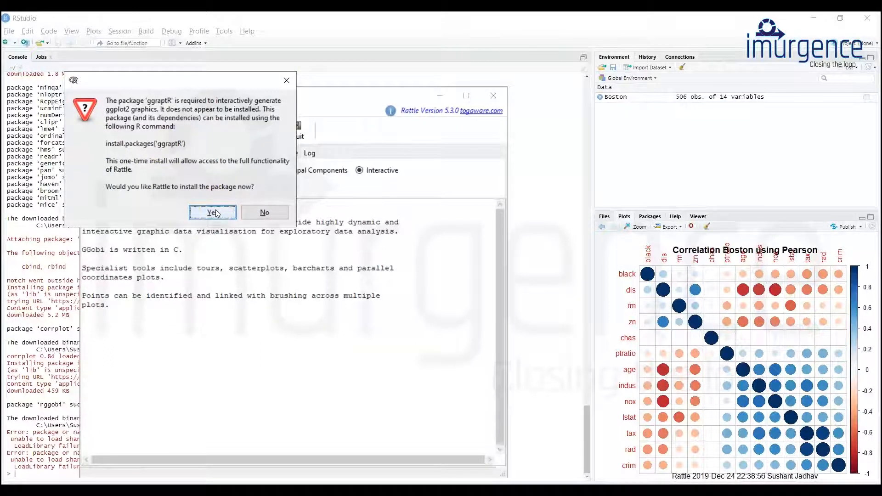
{"action": "left_click", "coordinate": [214, 213]}
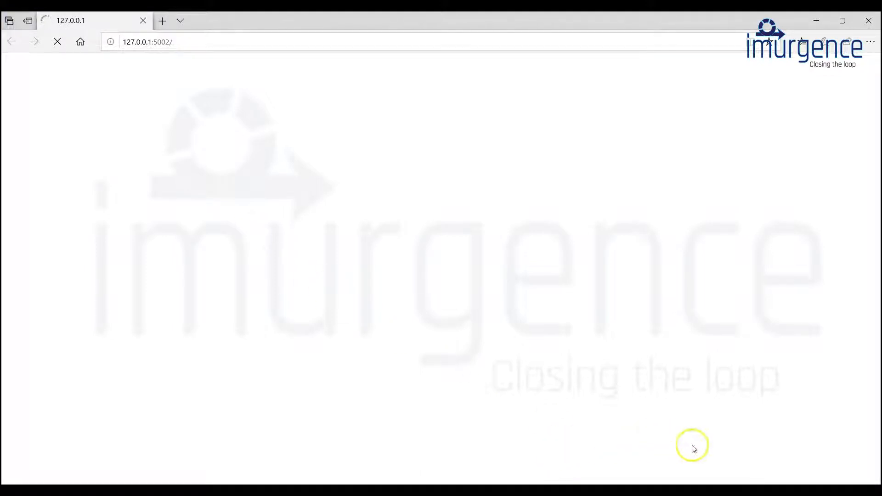
{"action": "mouse_move", "coordinate": [773, 490]}
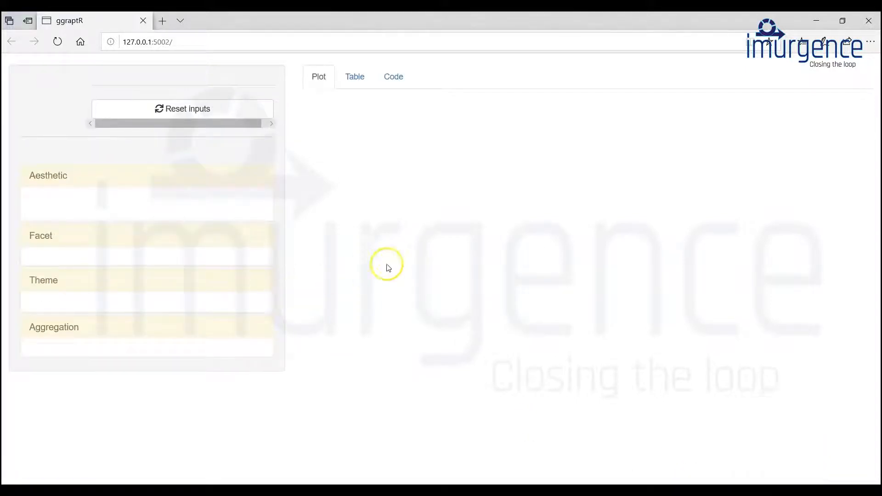
Look through the Table, Plot and Code views of the ggraptR page
{"action": "left_click", "coordinate": [355, 81]}
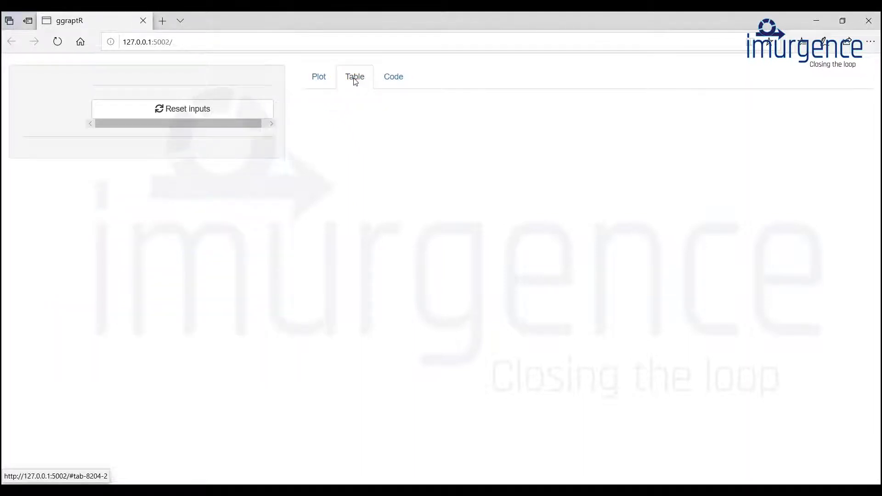
{"action": "left_click", "coordinate": [324, 87]}
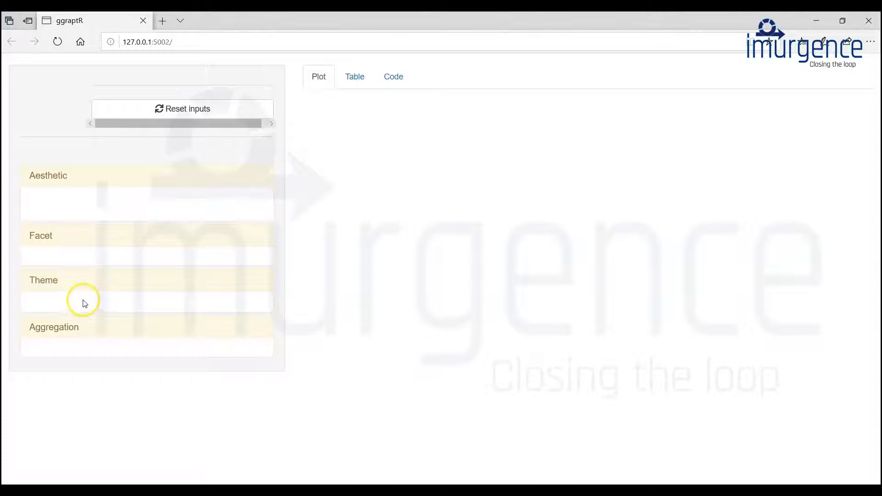
{"action": "left_click", "coordinate": [352, 82]}
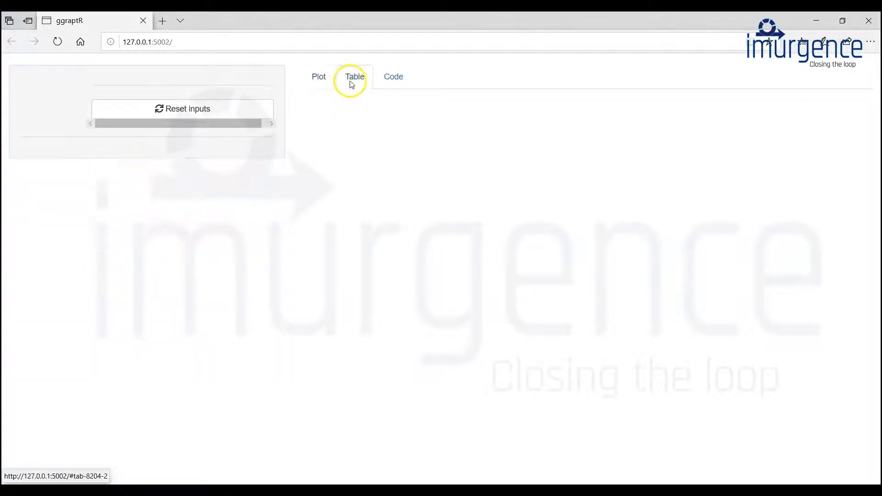
{"action": "left_click", "coordinate": [401, 82]}
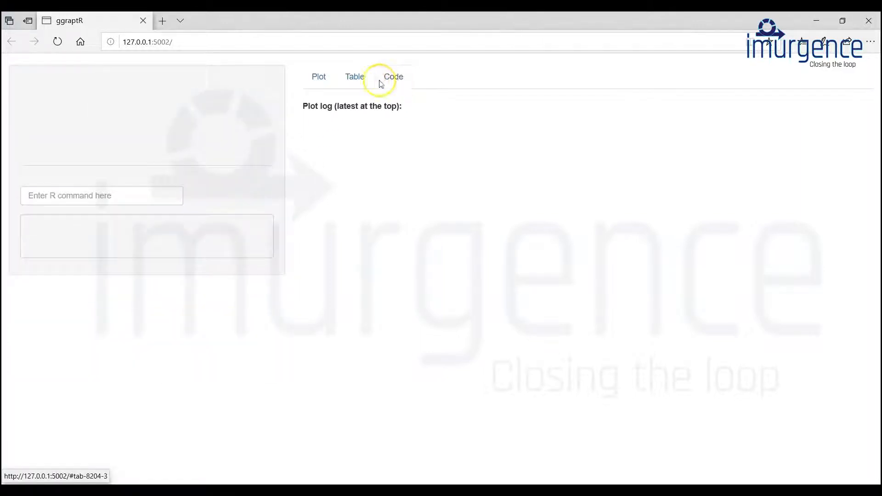
{"action": "left_click", "coordinate": [352, 81]}
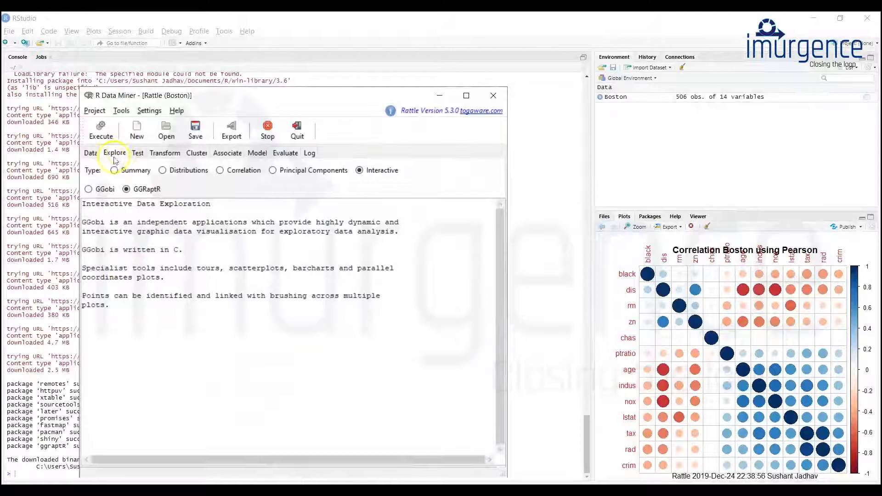
Check the loaded Boston dataset in Rattle and relaunch the interactive exploration with GGRaptR
{"action": "left_click", "coordinate": [91, 153]}
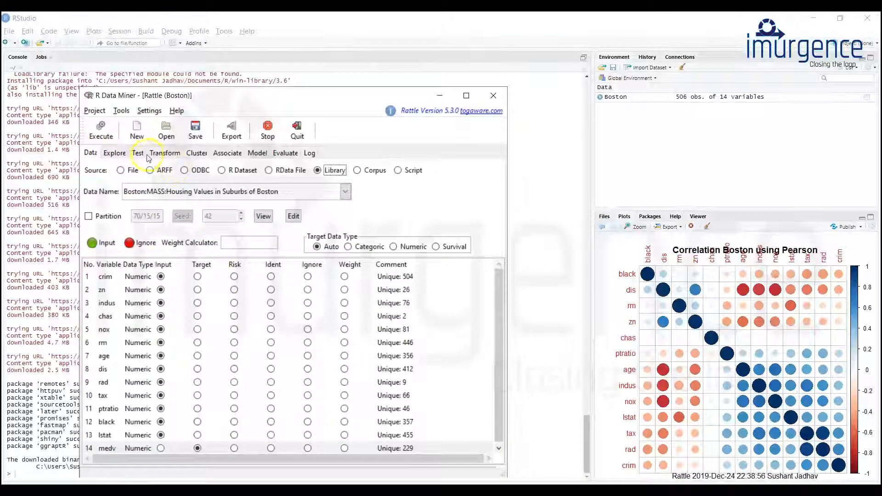
{"action": "left_click", "coordinate": [114, 152]}
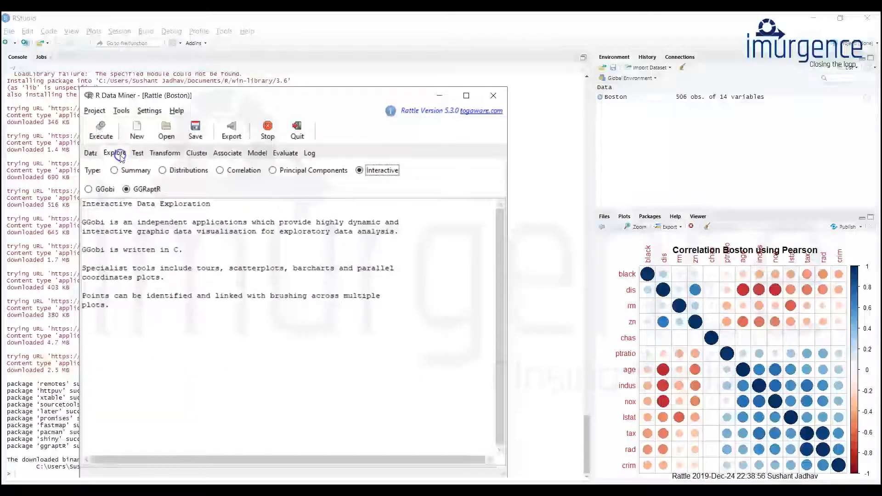
{"action": "left_click", "coordinate": [127, 189]}
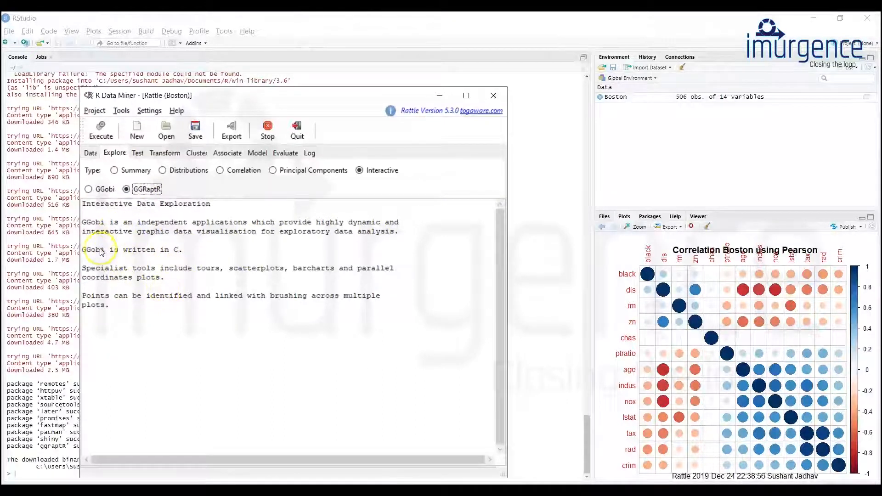
{"action": "double_click", "coordinate": [85, 254]}
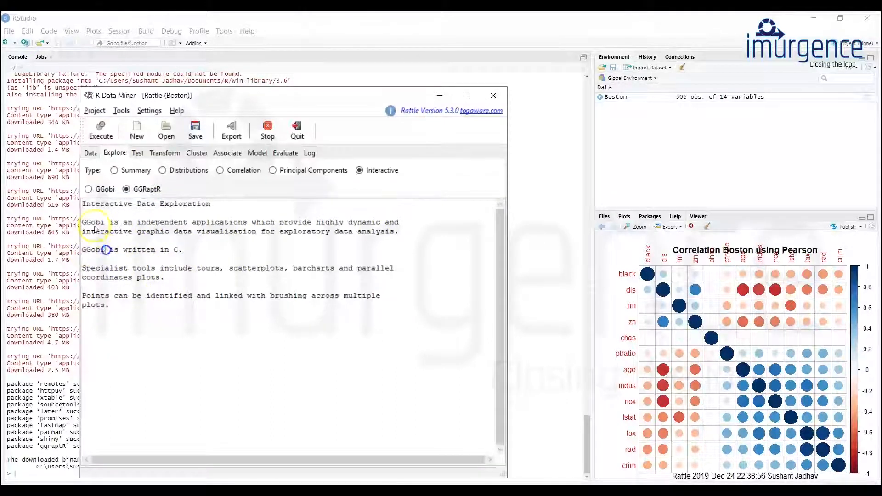
{"action": "left_click", "coordinate": [88, 189]}
{"action": "left_click", "coordinate": [127, 189]}
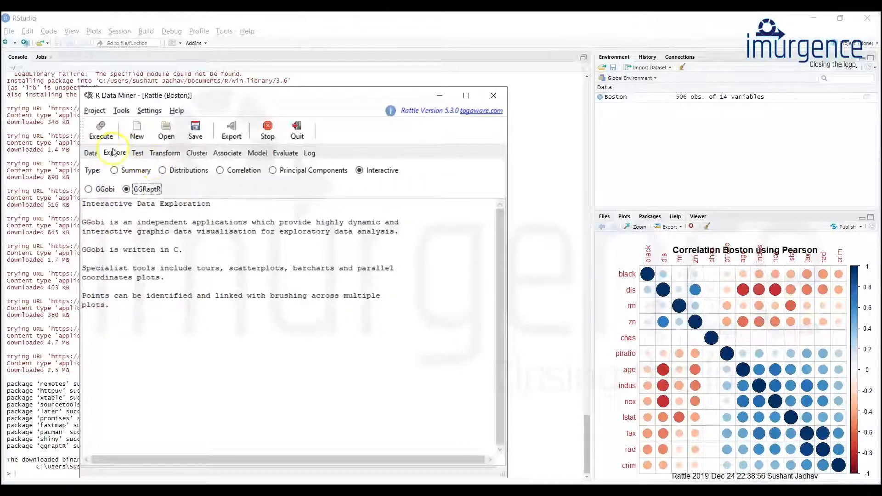
{"action": "left_click", "coordinate": [102, 137]}
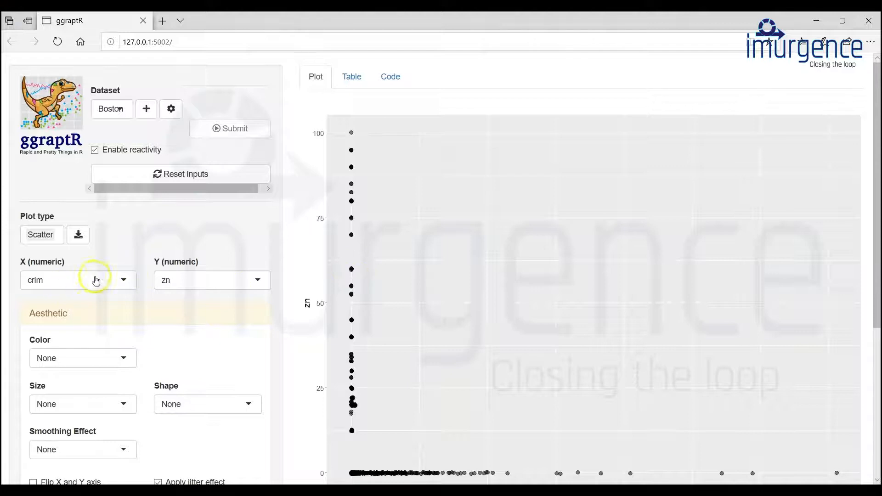
Plot medv on the X axis and lstat on the Y axis of the Boston scatter plot
{"action": "left_click", "coordinate": [125, 281]}
{"action": "left_click_drag", "start_coordinate": [128, 308], "coordinate": [134, 357]}
{"action": "left_click", "coordinate": [48, 401]}
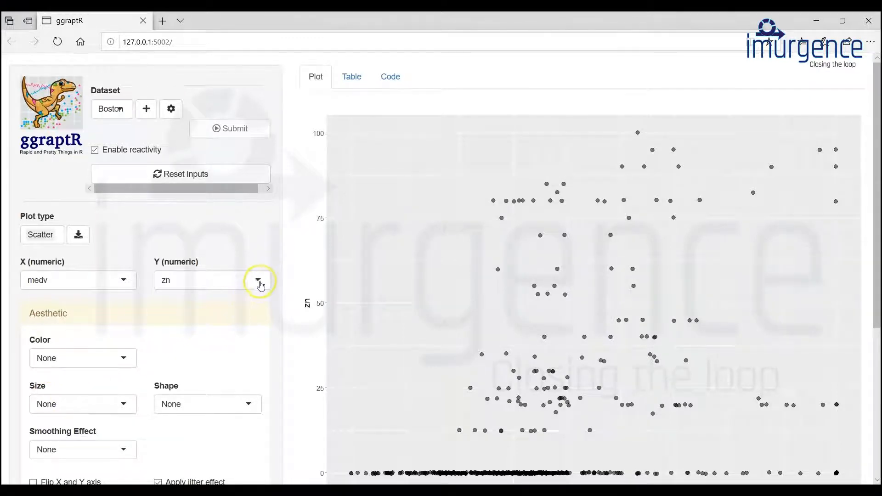
{"action": "left_click", "coordinate": [259, 281]}
{"action": "left_click_drag", "start_coordinate": [269, 315], "coordinate": [275, 374]}
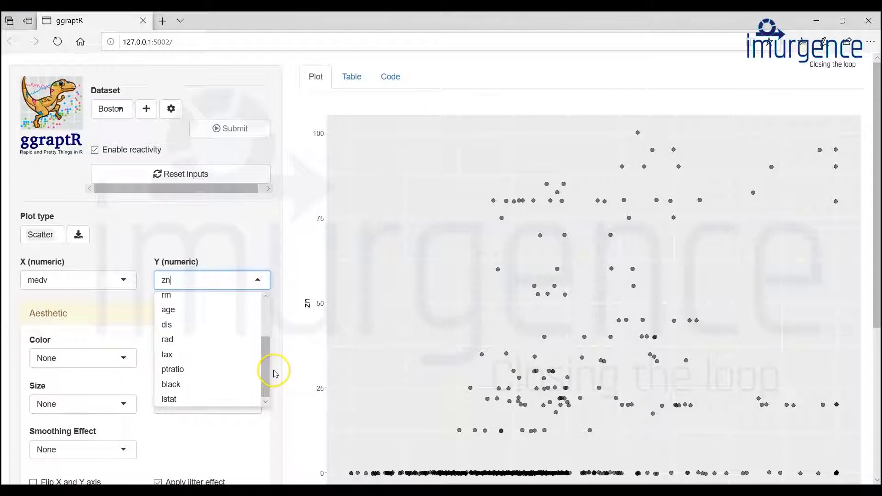
{"action": "left_click", "coordinate": [183, 400]}
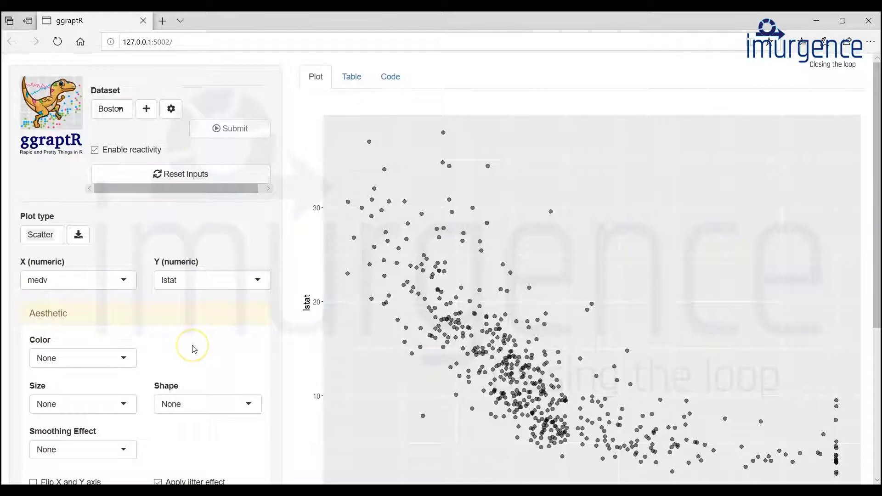
Color the scatter plot points by medv
{"action": "left_click", "coordinate": [125, 359]}
{"action": "left_click_drag", "start_coordinate": [132, 394], "coordinate": [139, 448]}
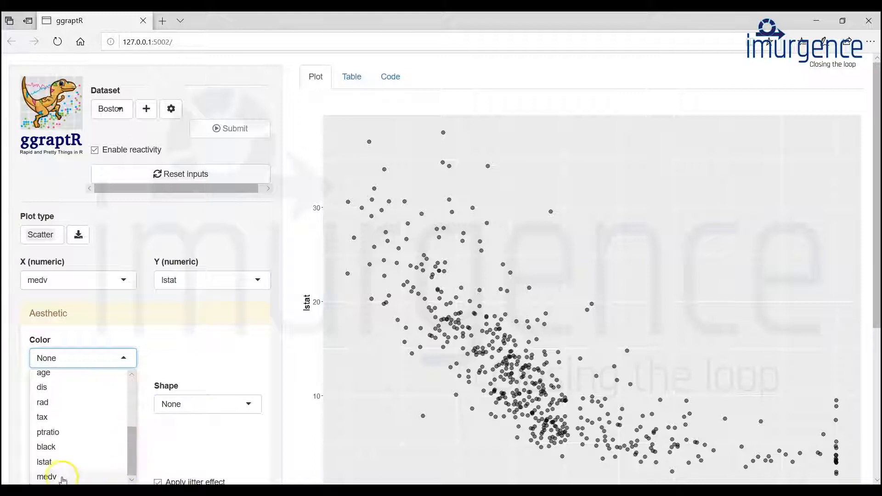
{"action": "left_click", "coordinate": [61, 479]}
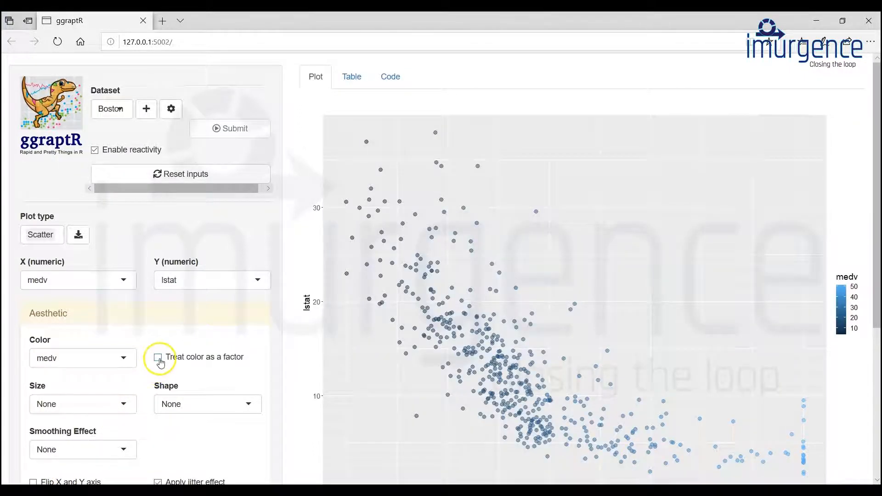
Try treating the medv color as a factor, compare it with the continuous scale and switch the option off again
{"action": "left_click", "coordinate": [158, 358]}
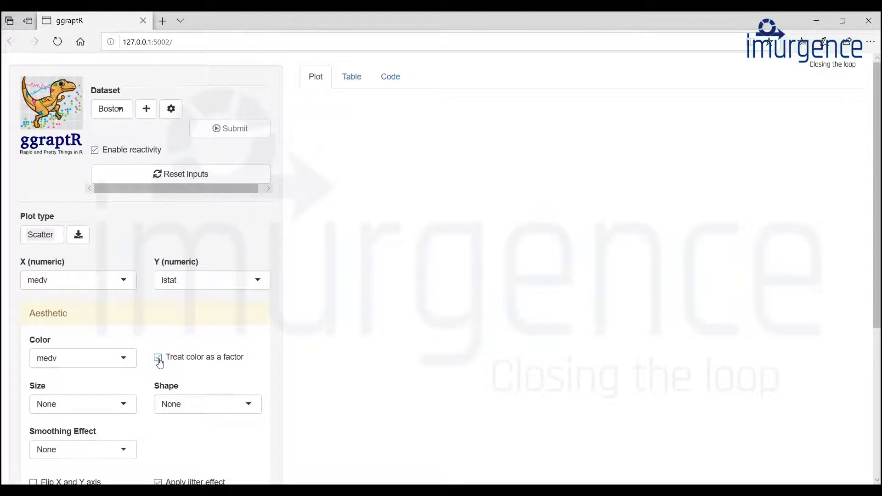
{"action": "left_click", "coordinate": [157, 359]}
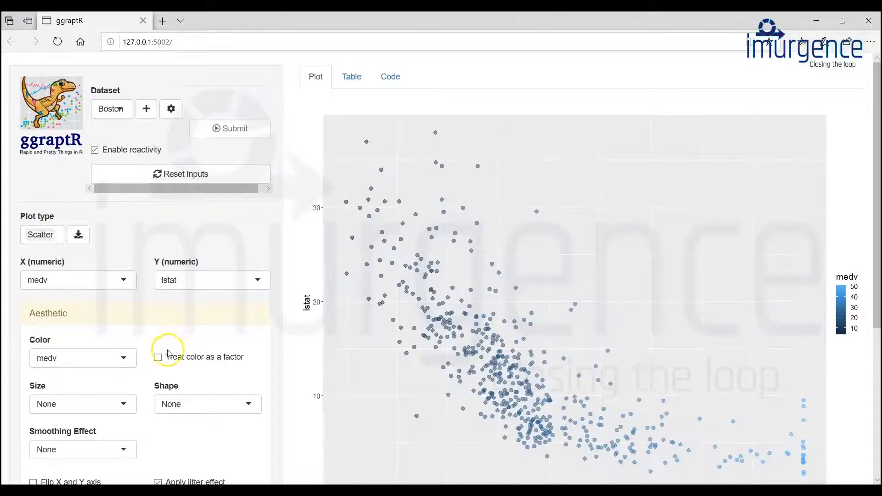
{"action": "left_click", "coordinate": [159, 360]}
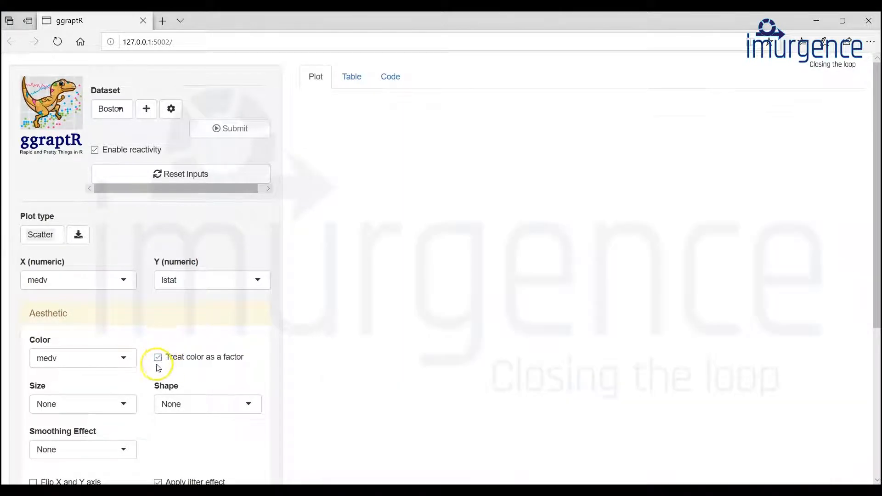
{"action": "left_click", "coordinate": [158, 359]}
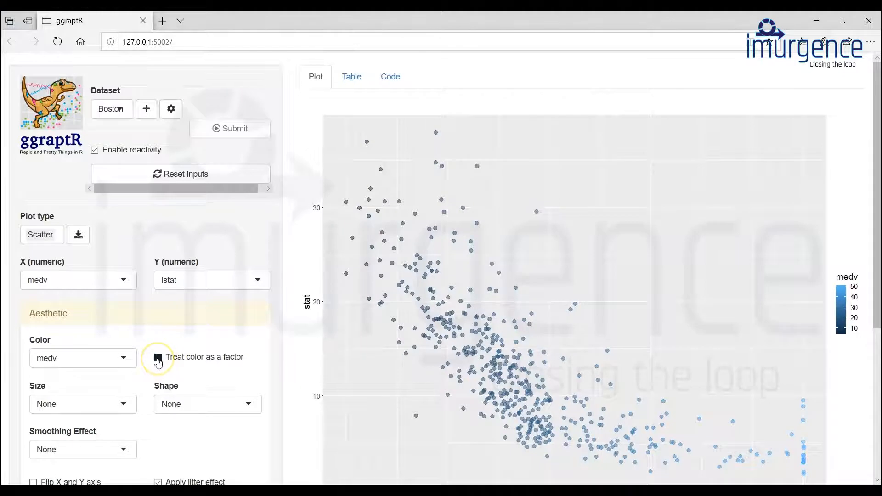
{"action": "left_click", "coordinate": [158, 359]}
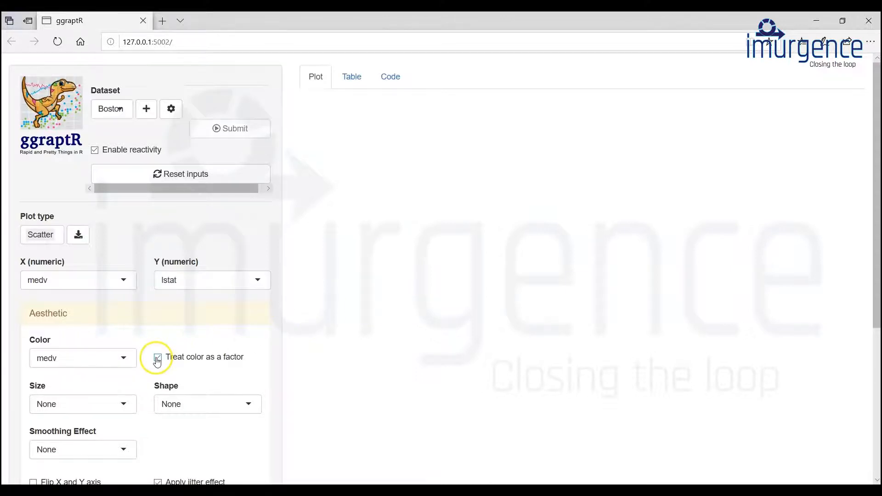
{"action": "scroll", "coordinate": [117, 385], "scroll_direction": "down", "scroll_amount": 1}
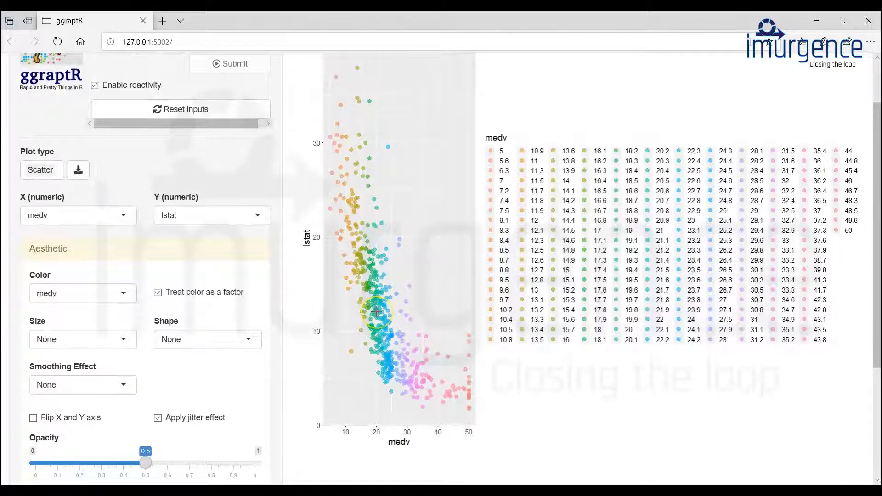
{"action": "scroll", "coordinate": [220, 307], "scroll_direction": "down", "scroll_amount": 1}
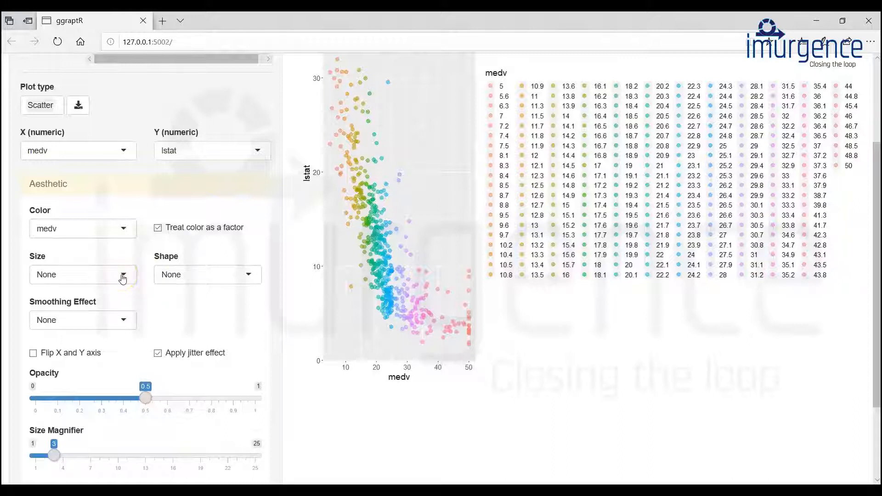
{"action": "left_click", "coordinate": [158, 228]}
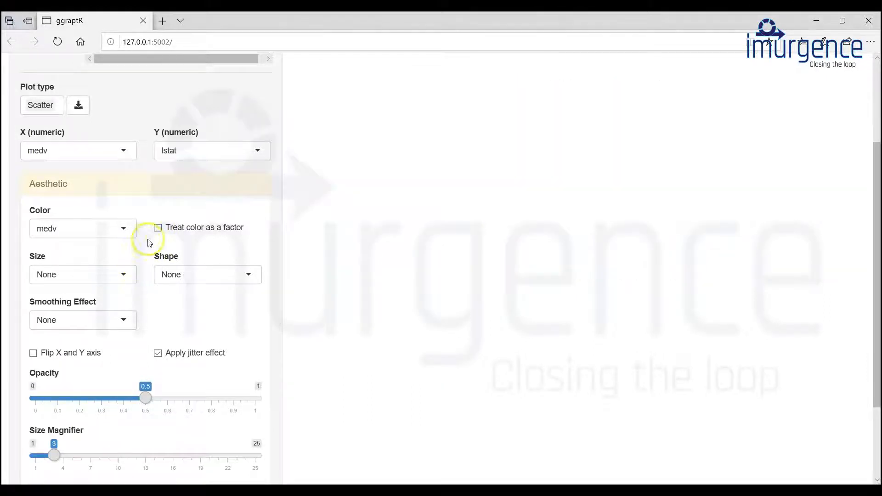
Size the scatter plot points by age
{"action": "left_click", "coordinate": [125, 276]}
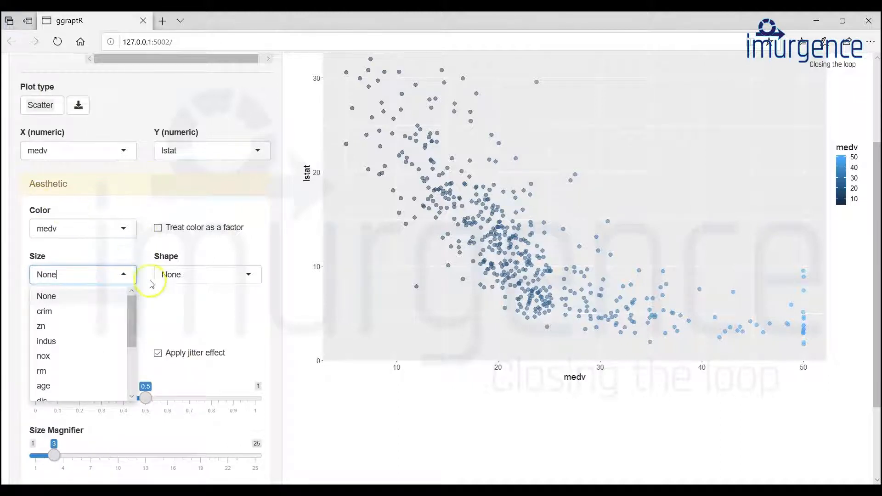
{"action": "left_click_drag", "start_coordinate": [131, 323], "coordinate": [133, 368]}
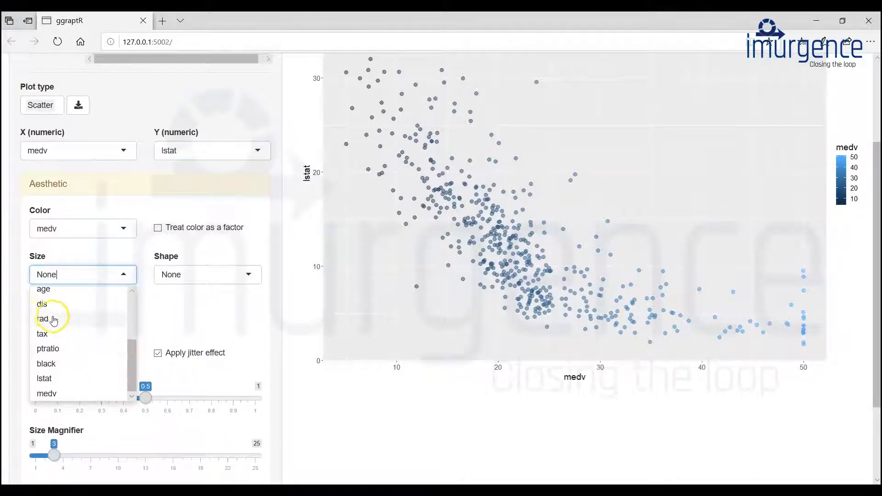
{"action": "scroll", "coordinate": [54, 317], "scroll_direction": "up", "scroll_amount": 1}
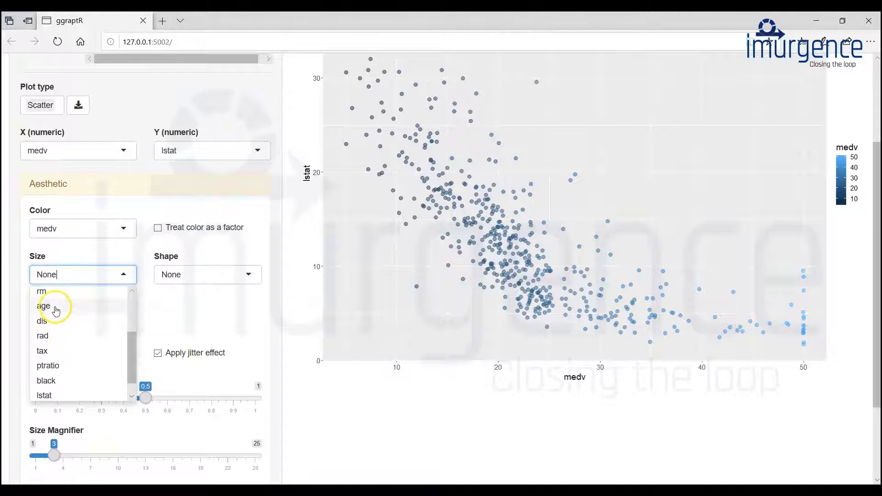
{"action": "left_click", "coordinate": [56, 306]}
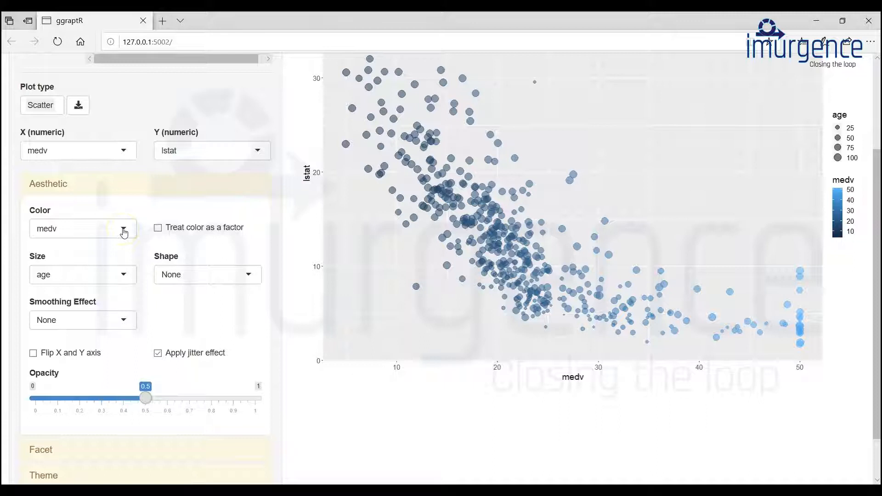
Color the scatter plot points by nox
{"action": "left_click", "coordinate": [124, 229]}
{"action": "left_click_drag", "start_coordinate": [134, 316], "coordinate": [133, 282]}
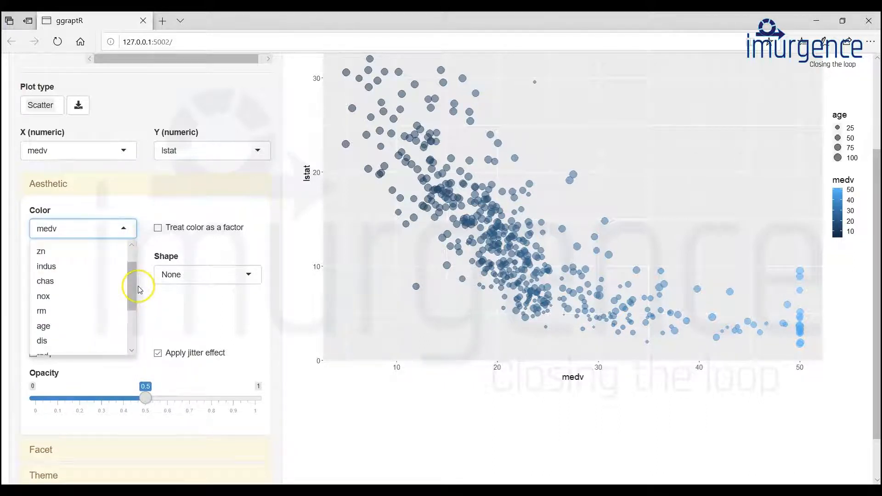
{"action": "left_click", "coordinate": [43, 298]}
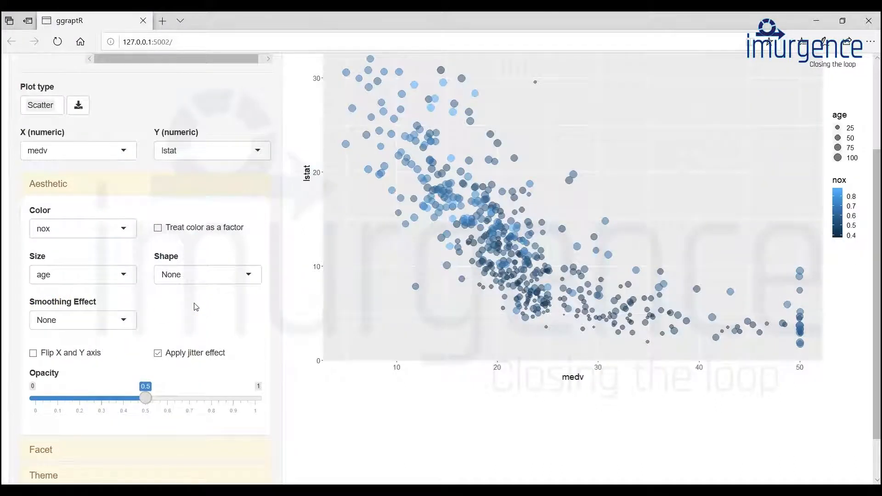
Check the available smoothing effects without applying one, set the point opacity to 0.3 and inspect the plot
{"action": "left_click", "coordinate": [124, 322]}
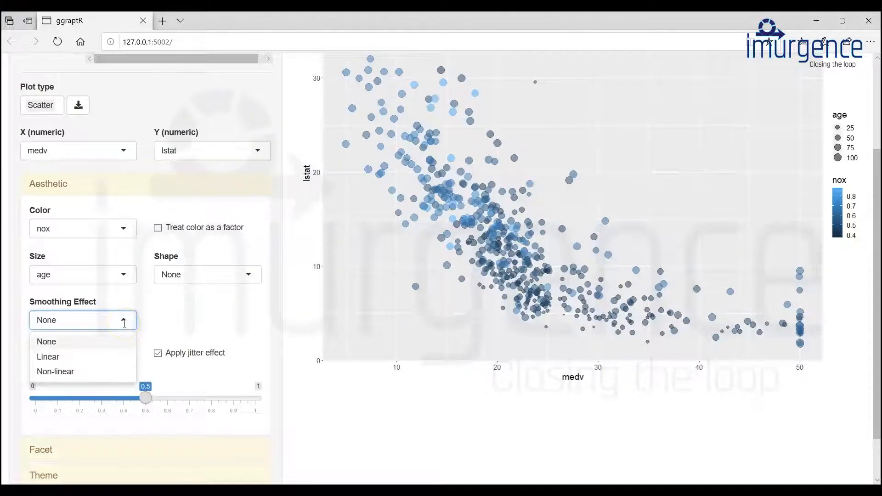
{"action": "left_click", "coordinate": [176, 311]}
{"action": "scroll", "coordinate": [176, 310], "scroll_direction": "down", "scroll_amount": 1}
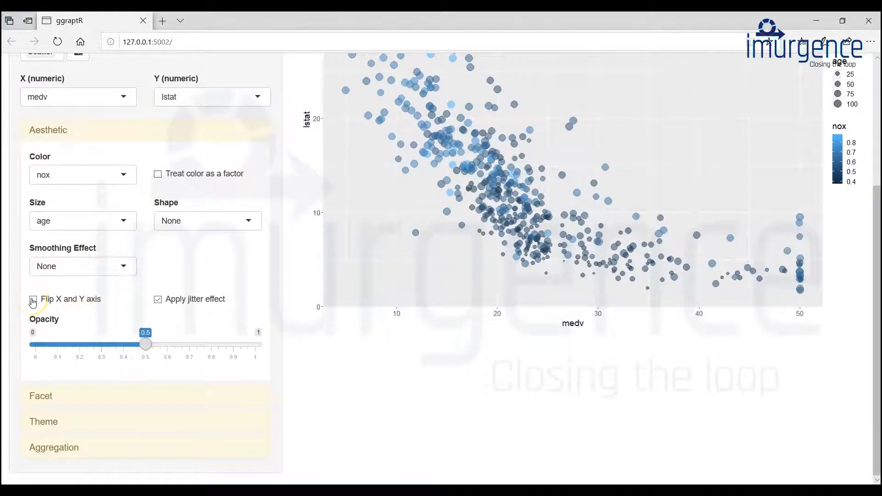
{"action": "left_click_drag", "start_coordinate": [145, 345], "coordinate": [103, 349]}
{"action": "scroll", "coordinate": [386, 316], "scroll_direction": "up", "scroll_amount": 4}
{"action": "scroll", "coordinate": [453, 312], "scroll_direction": "down", "scroll_amount": 3}
{"action": "scroll", "coordinate": [454, 313], "scroll_direction": "up", "scroll_amount": 3}
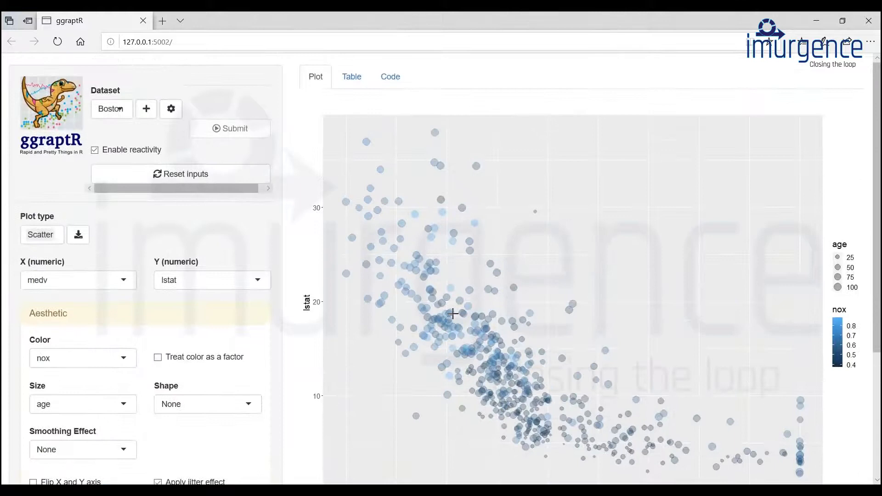
{"action": "scroll", "coordinate": [453, 313], "scroll_direction": "down", "scroll_amount": 2}
{"action": "scroll", "coordinate": [453, 313], "scroll_direction": "up", "scroll_amount": 2}
{"action": "scroll", "coordinate": [453, 314], "scroll_direction": "down", "scroll_amount": 2}
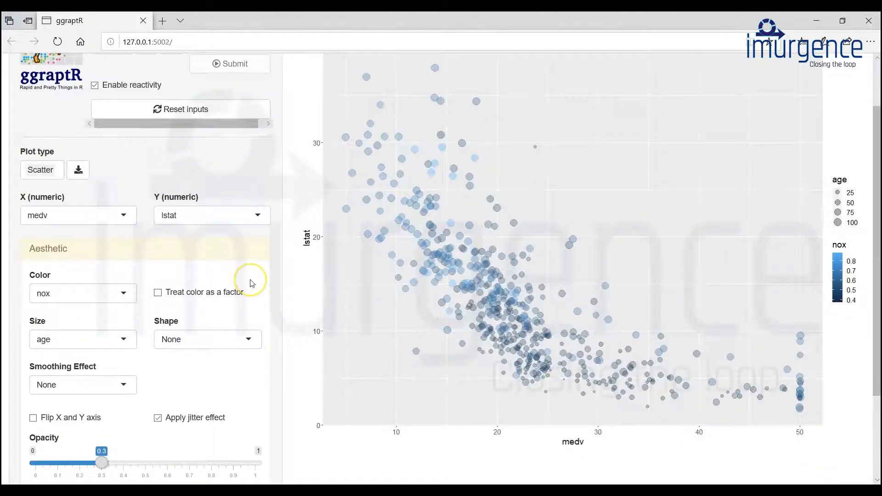
{"action": "scroll", "coordinate": [250, 285], "scroll_direction": "down", "scroll_amount": 4}
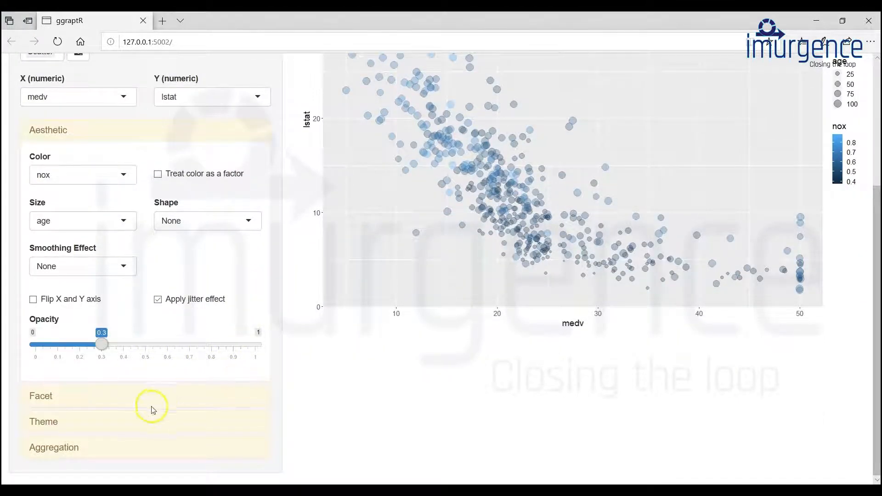
{"action": "scroll", "coordinate": [168, 370], "scroll_direction": "up", "scroll_amount": 5}
{"action": "scroll", "coordinate": [169, 369], "scroll_direction": "down", "scroll_amount": 5}
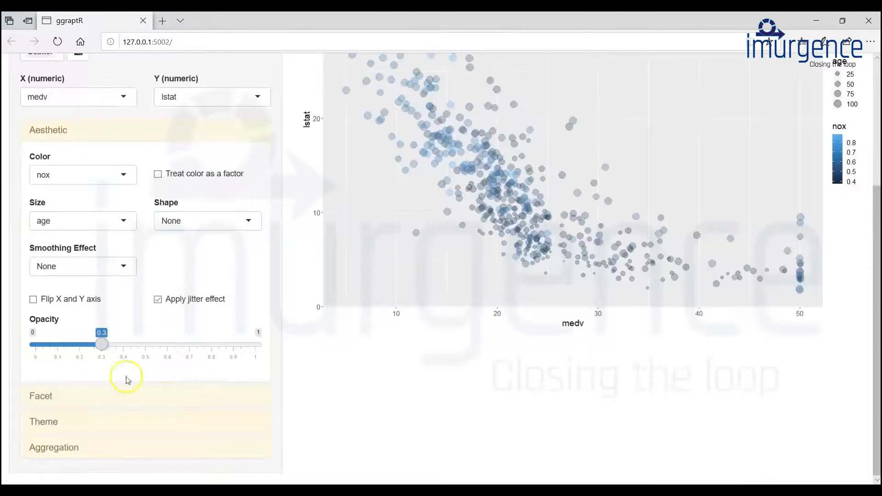
Split the scatter plot into facet rows by chas and compare the resulting panels
{"action": "left_click", "coordinate": [39, 396]}
{"action": "scroll", "coordinate": [153, 368], "scroll_direction": "down", "scroll_amount": 3}
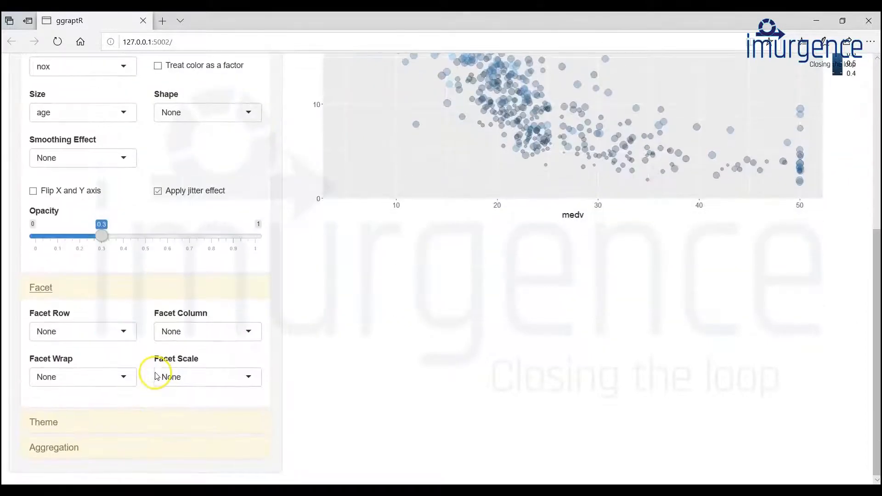
{"action": "left_click", "coordinate": [124, 332]}
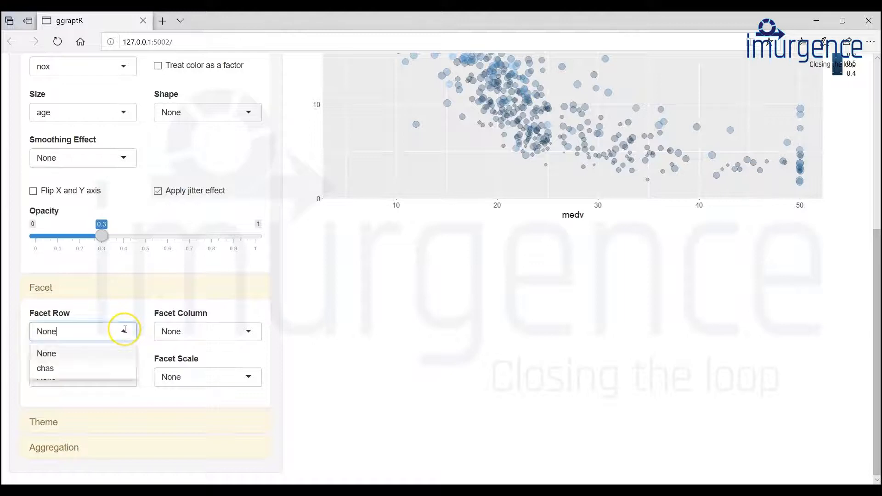
{"action": "left_click", "coordinate": [73, 369]}
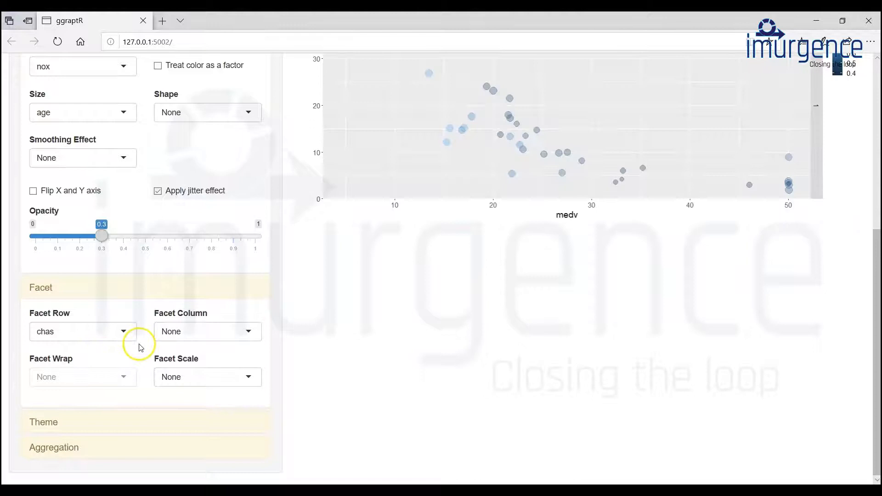
{"action": "scroll", "coordinate": [363, 342], "scroll_direction": "up", "scroll_amount": 1}
{"action": "scroll", "coordinate": [363, 341], "scroll_direction": "up", "scroll_amount": 5}
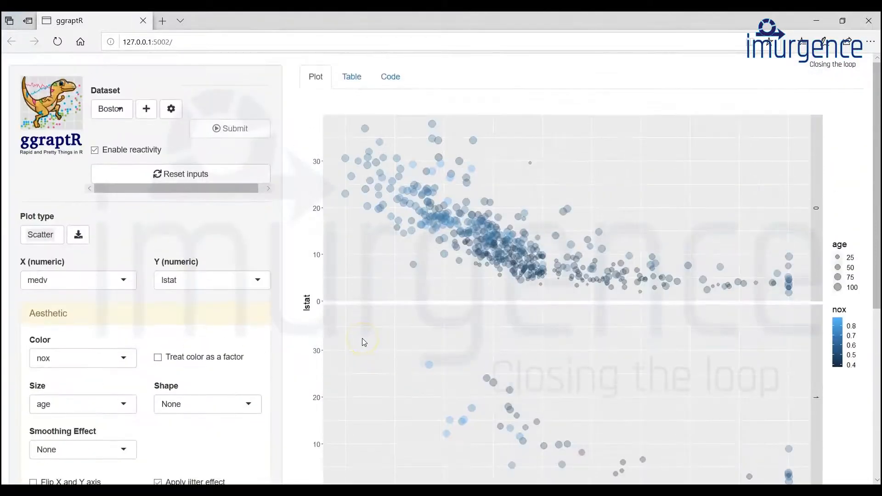
{"action": "scroll", "coordinate": [362, 338], "scroll_direction": "down", "scroll_amount": 4}
{"action": "scroll", "coordinate": [364, 340], "scroll_direction": "up", "scroll_amount": 5}
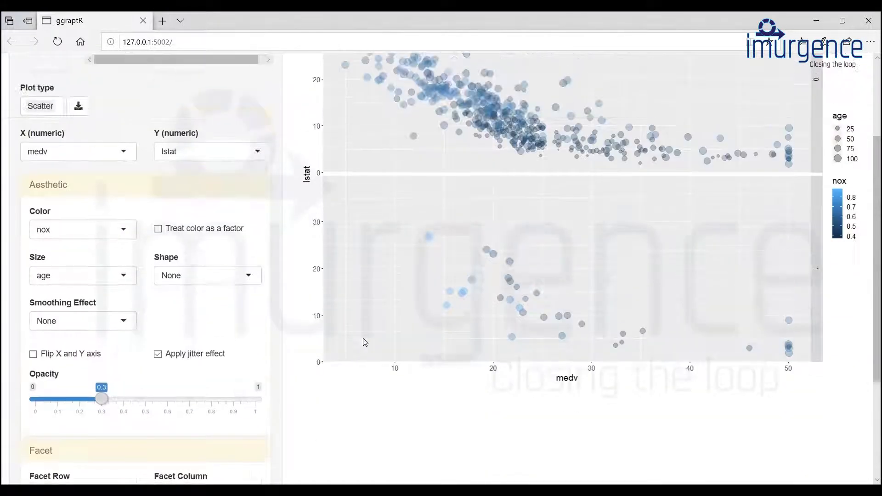
{"action": "scroll", "coordinate": [361, 340], "scroll_direction": "down", "scroll_amount": 4}
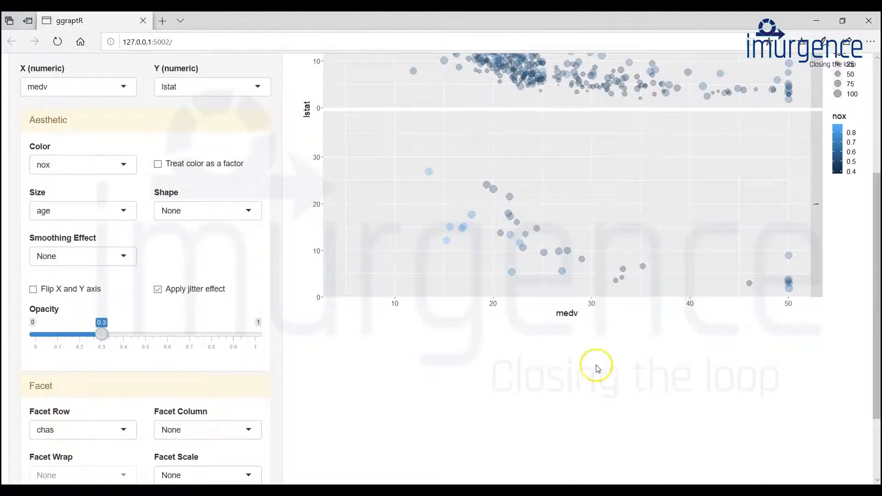
{"action": "scroll", "coordinate": [602, 363], "scroll_direction": "up", "scroll_amount": 3}
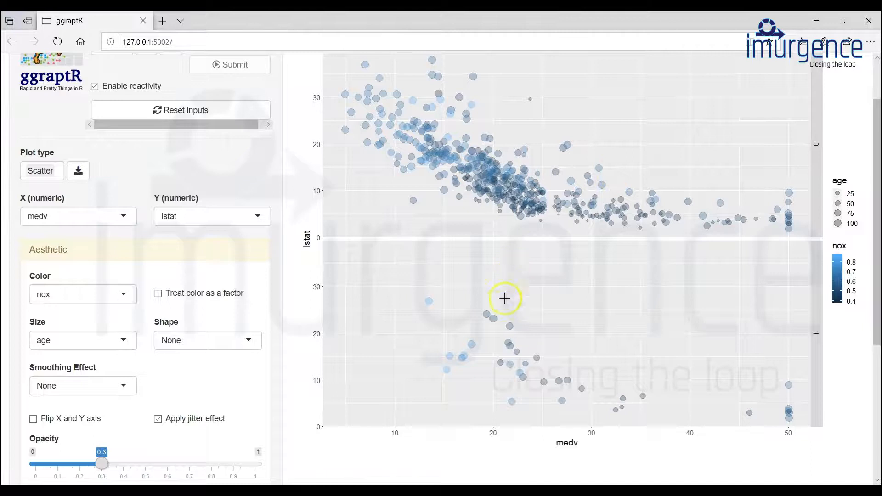
{"action": "scroll", "coordinate": [186, 402], "scroll_direction": "down", "scroll_amount": 4}
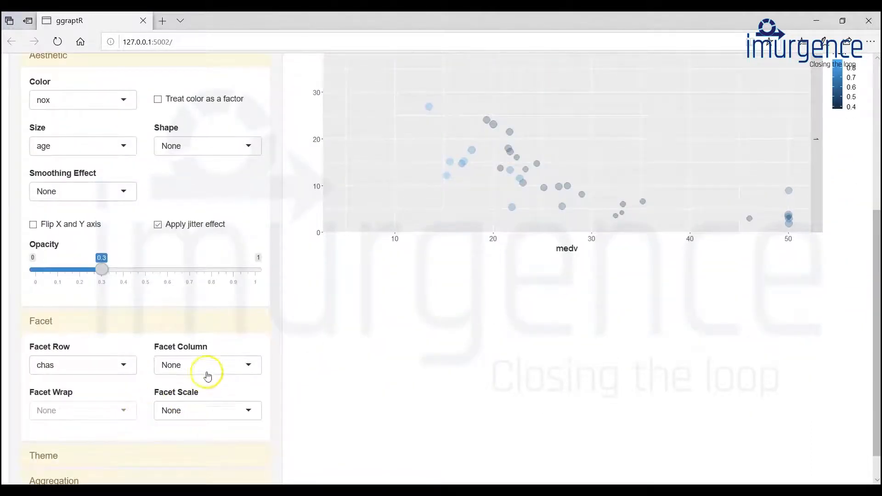
Check the facet column choices, then try the Free X & Y facet scale and set it back to None
{"action": "left_click", "coordinate": [249, 367]}
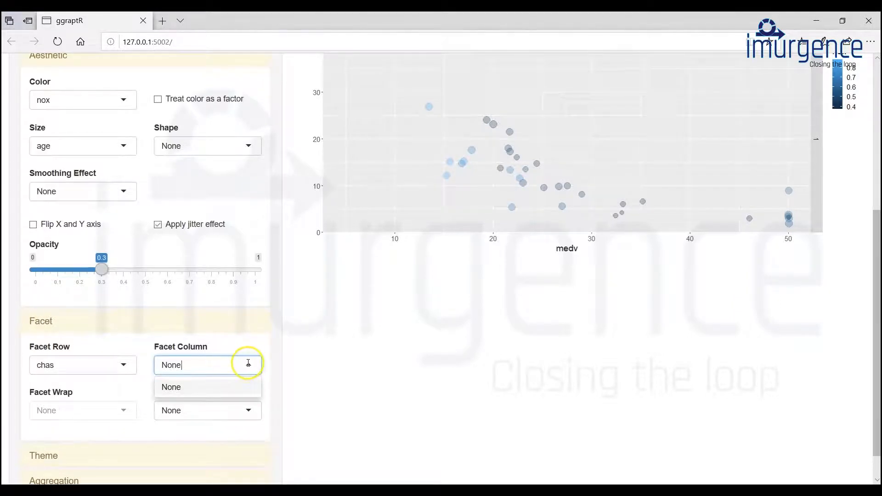
{"action": "left_click", "coordinate": [250, 348]}
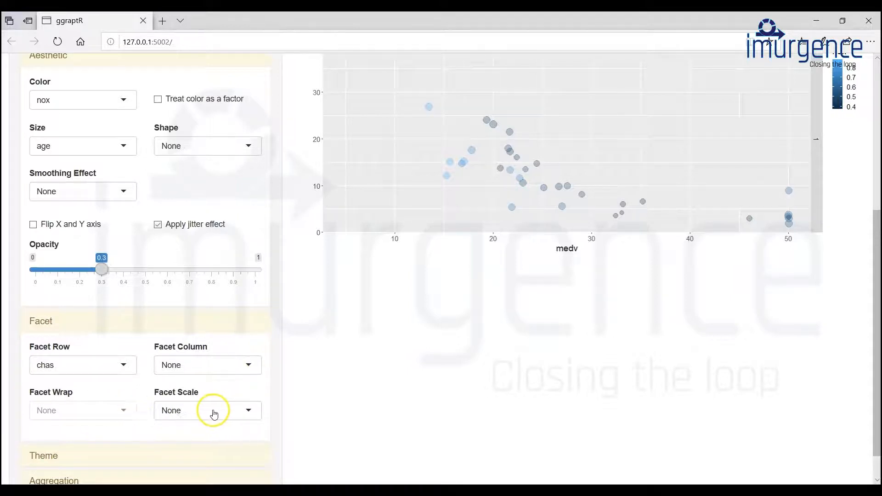
{"action": "left_click", "coordinate": [249, 412]}
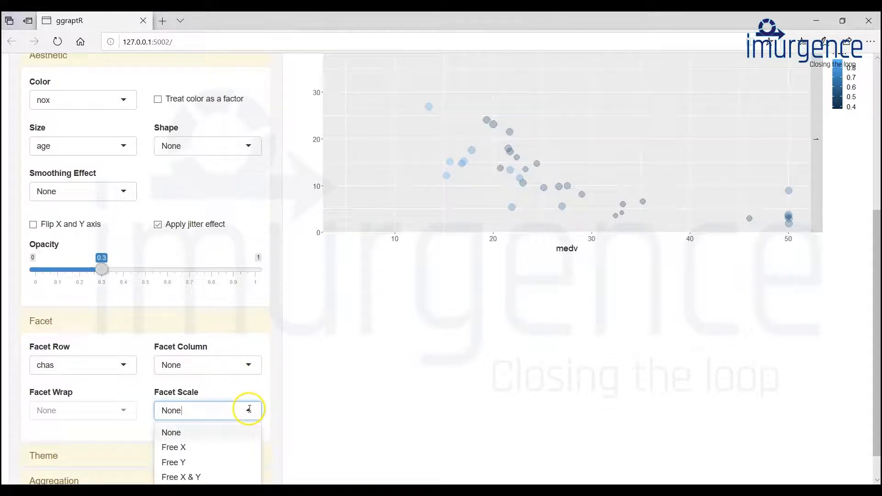
{"action": "left_click", "coordinate": [201, 478]}
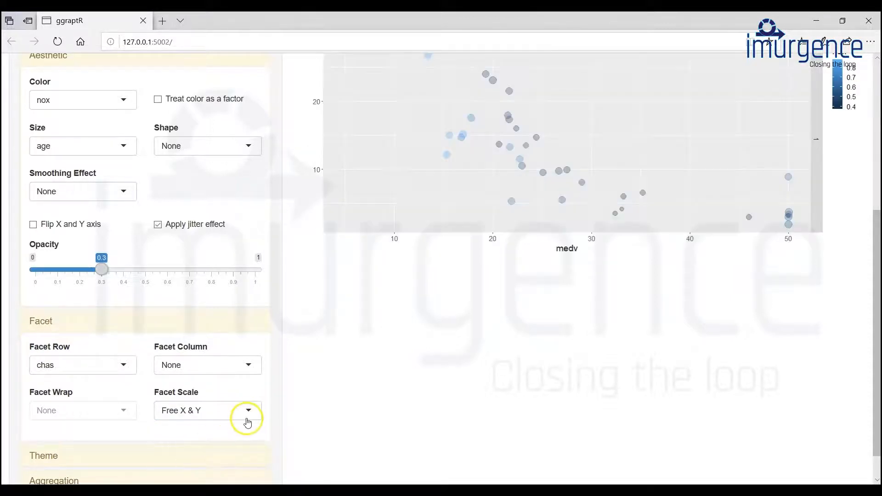
{"action": "scroll", "coordinate": [402, 365], "scroll_direction": "up", "scroll_amount": 3}
{"action": "scroll", "coordinate": [403, 366], "scroll_direction": "up", "scroll_amount": 3}
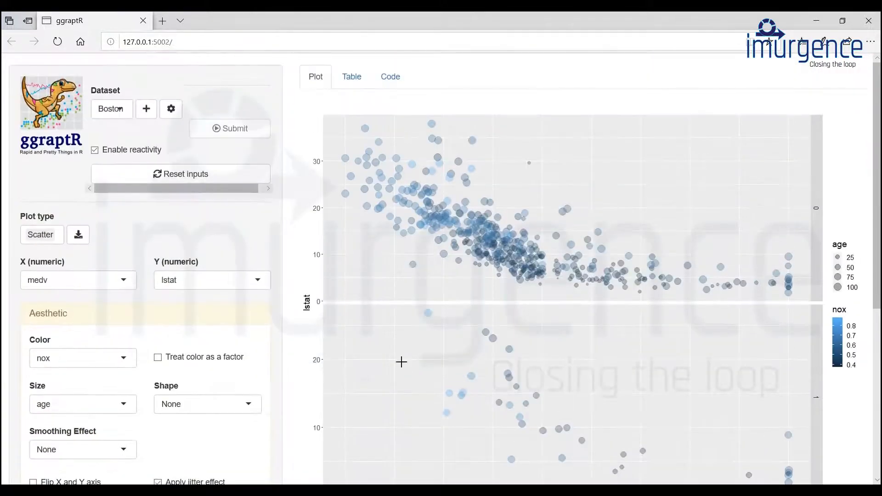
{"action": "scroll", "coordinate": [402, 362], "scroll_direction": "down", "scroll_amount": 6}
{"action": "left_click", "coordinate": [238, 379]}
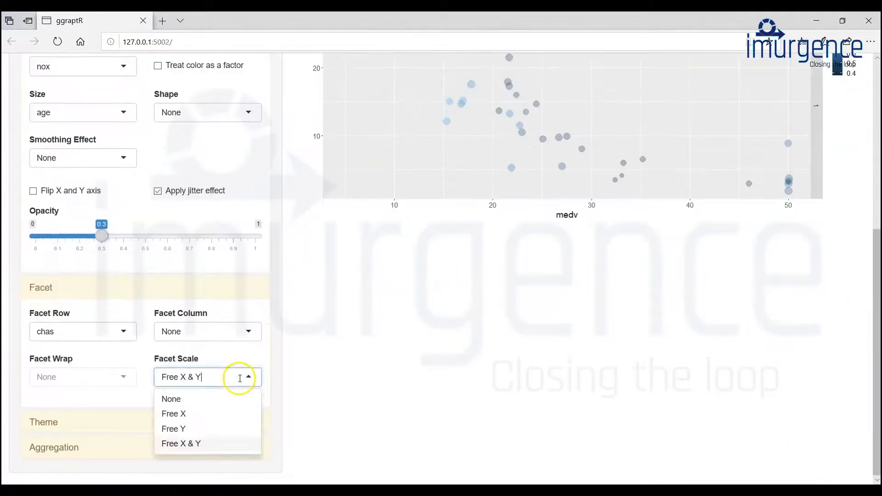
{"action": "left_click", "coordinate": [172, 398]}
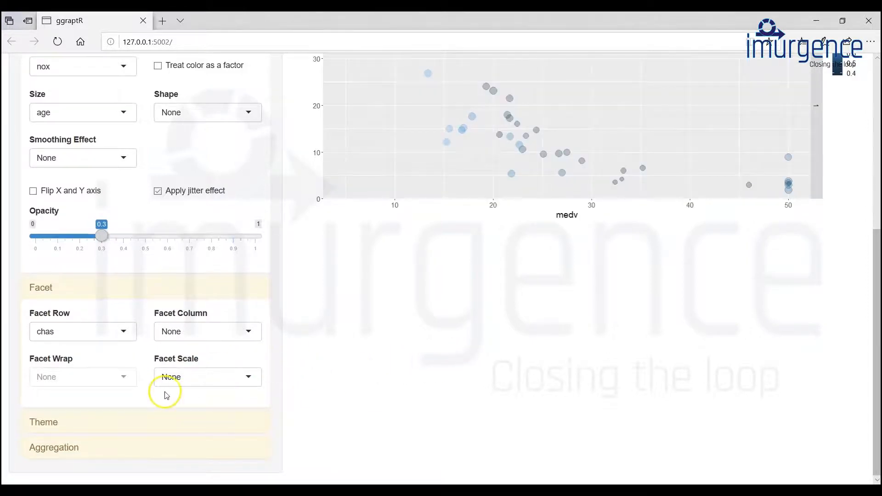
Open the theme settings and title the plot "My Plot", leaving the X label empty
{"action": "left_click", "coordinate": [48, 419]}
{"action": "scroll", "coordinate": [138, 418], "scroll_direction": "down", "scroll_amount": 4}
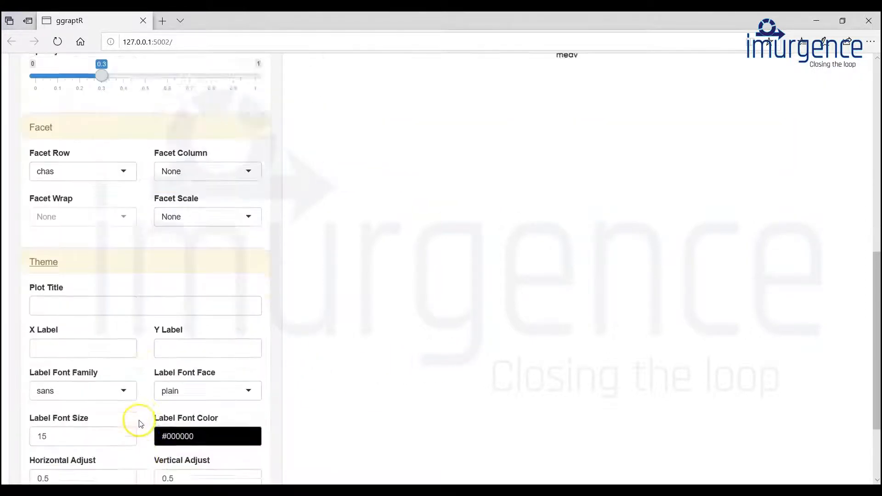
{"action": "left_click", "coordinate": [101, 270]}
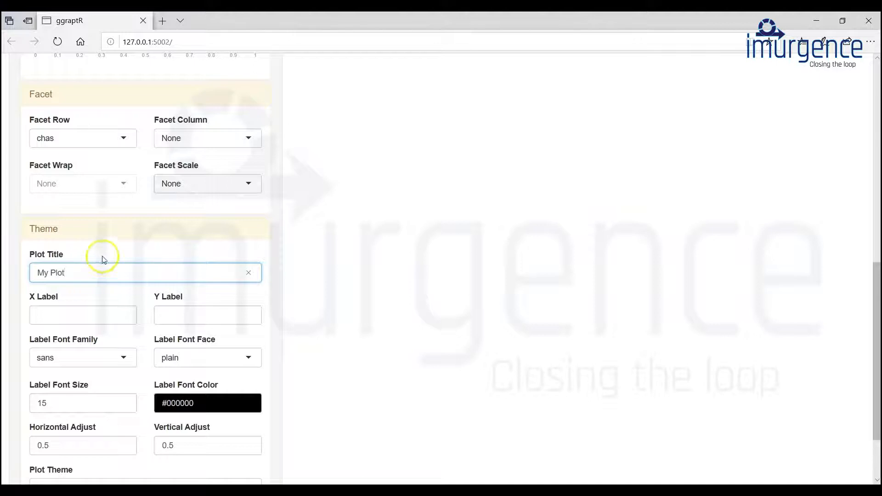
{"action": "left_click", "coordinate": [86, 314]}
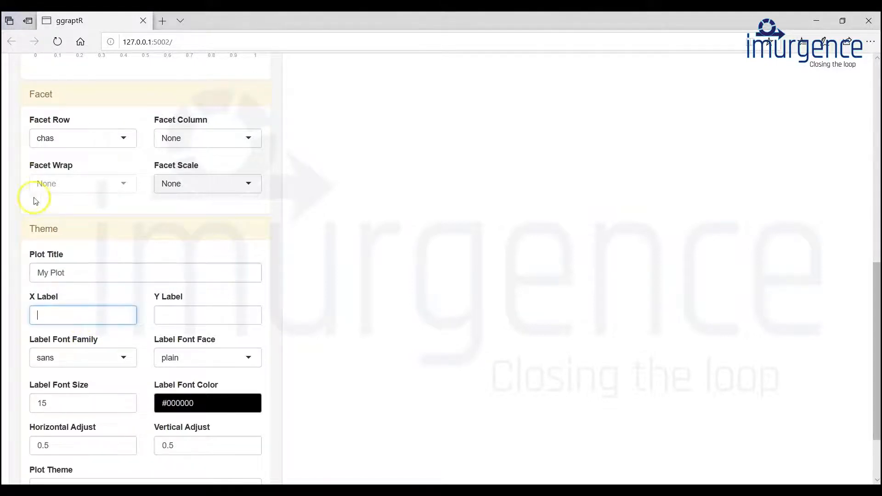
Apply The Economist plot theme and check the rendered plot against the current settings
{"action": "scroll", "coordinate": [94, 326], "scroll_direction": "down", "scroll_amount": 2}
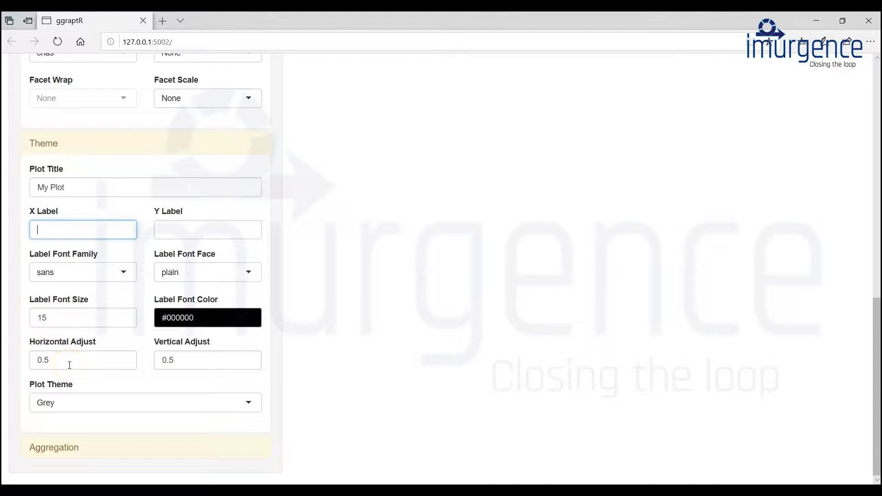
{"action": "left_click", "coordinate": [248, 402]}
{"action": "scroll", "coordinate": [227, 434], "scroll_direction": "down", "scroll_amount": 1}
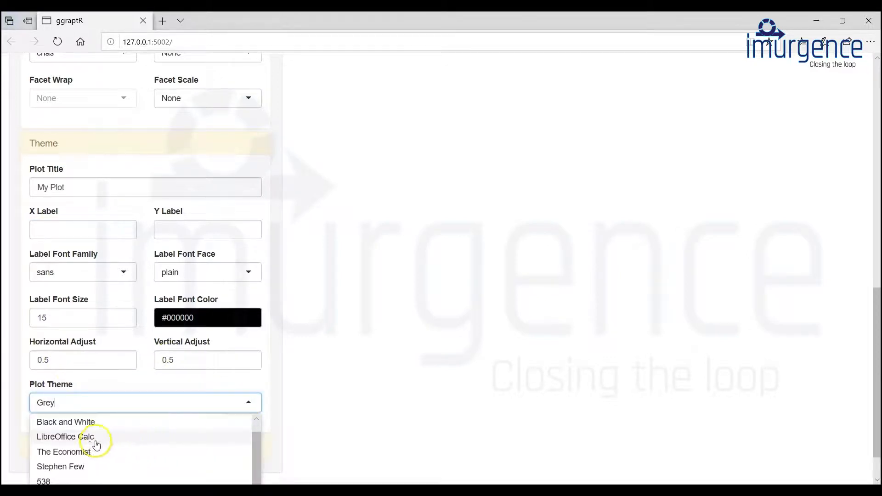
{"action": "left_click", "coordinate": [85, 456]}
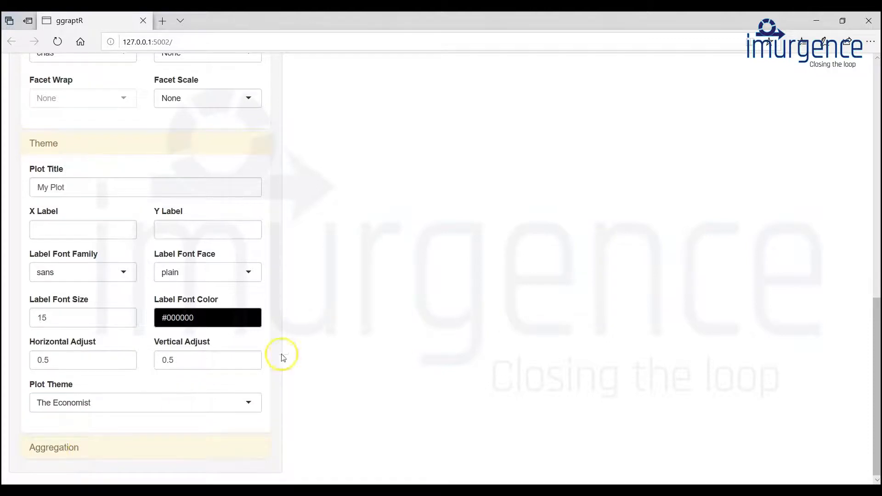
{"action": "scroll", "coordinate": [370, 311], "scroll_direction": "up", "scroll_amount": 8}
{"action": "scroll", "coordinate": [373, 315], "scroll_direction": "up", "scroll_amount": 4}
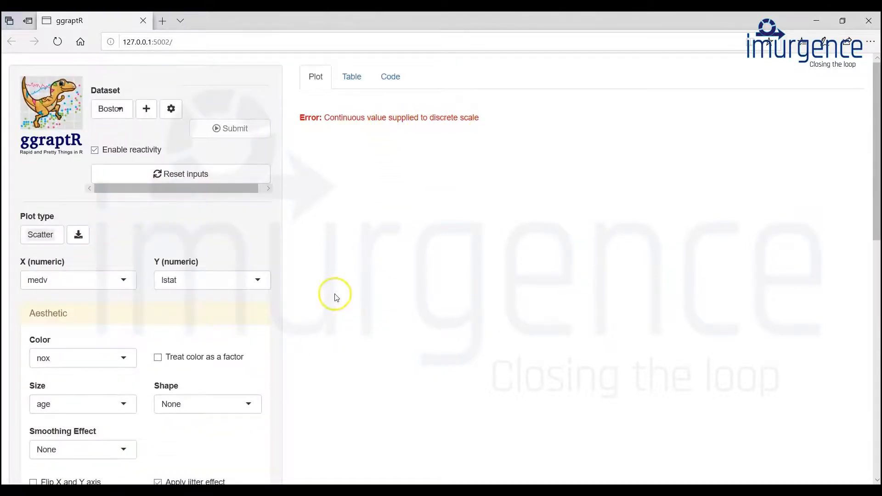
{"action": "scroll", "coordinate": [335, 301], "scroll_direction": "down", "scroll_amount": 12}
{"action": "scroll", "coordinate": [335, 306], "scroll_direction": "up", "scroll_amount": 6}
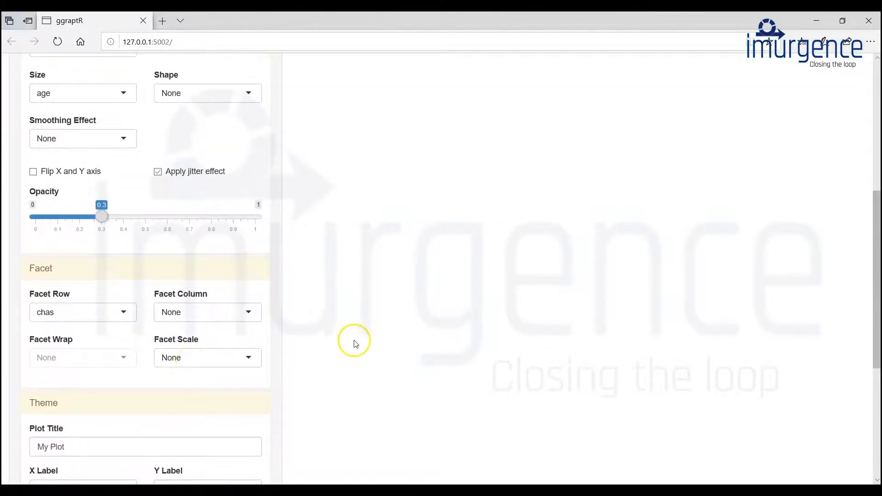
Review the aesthetic, facet and theme settings, then clear the plot title and check the plot output
{"action": "scroll", "coordinate": [354, 344], "scroll_direction": "down", "scroll_amount": 4}
{"action": "scroll", "coordinate": [351, 345], "scroll_direction": "up", "scroll_amount": 7}
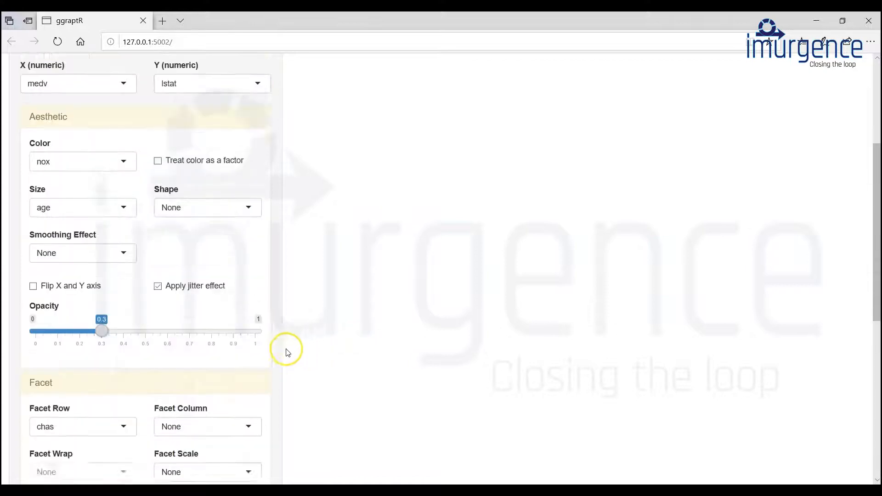
{"action": "scroll", "coordinate": [184, 417], "scroll_direction": "down", "scroll_amount": 9}
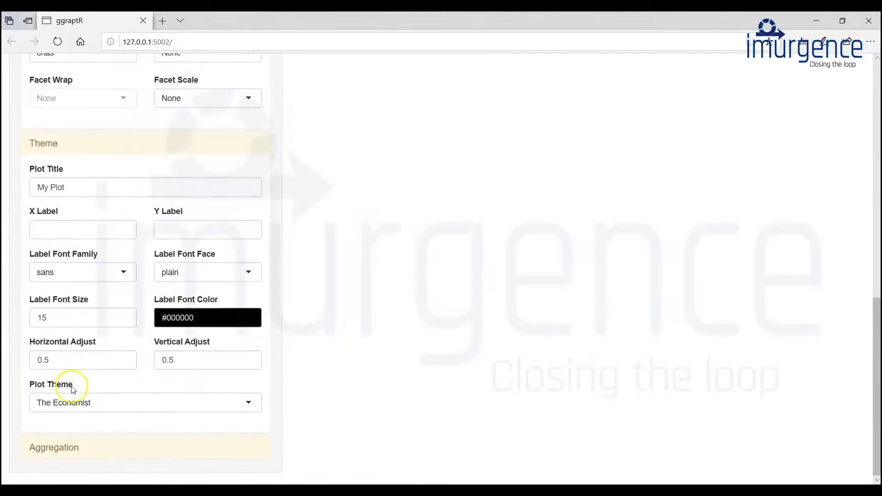
{"action": "scroll", "coordinate": [73, 280], "scroll_direction": "up", "scroll_amount": 6}
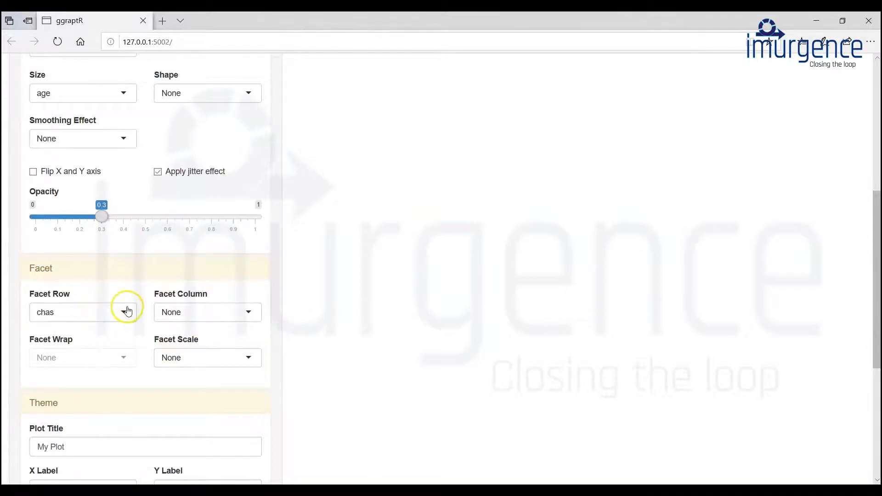
{"action": "scroll", "coordinate": [432, 290], "scroll_direction": "up", "scroll_amount": 7}
{"action": "scroll", "coordinate": [433, 290], "scroll_direction": "down", "scroll_amount": 13}
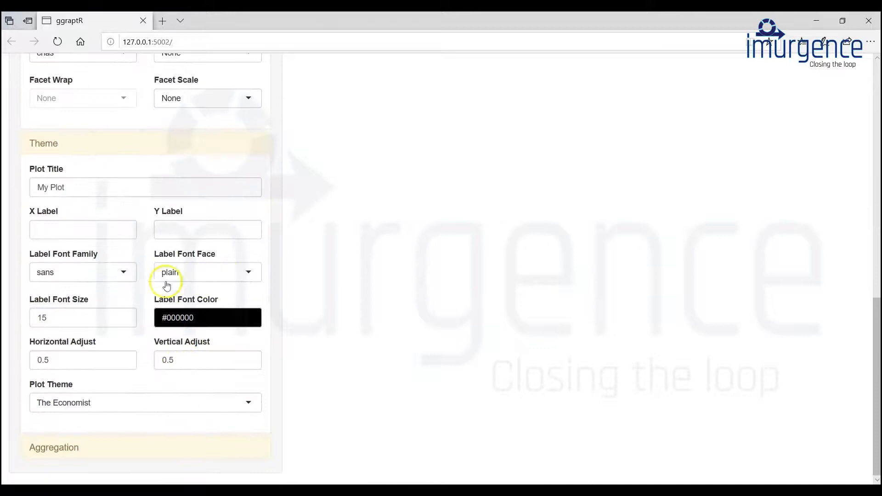
{"action": "left_click_drag", "start_coordinate": [83, 189], "coordinate": [16, 186]}
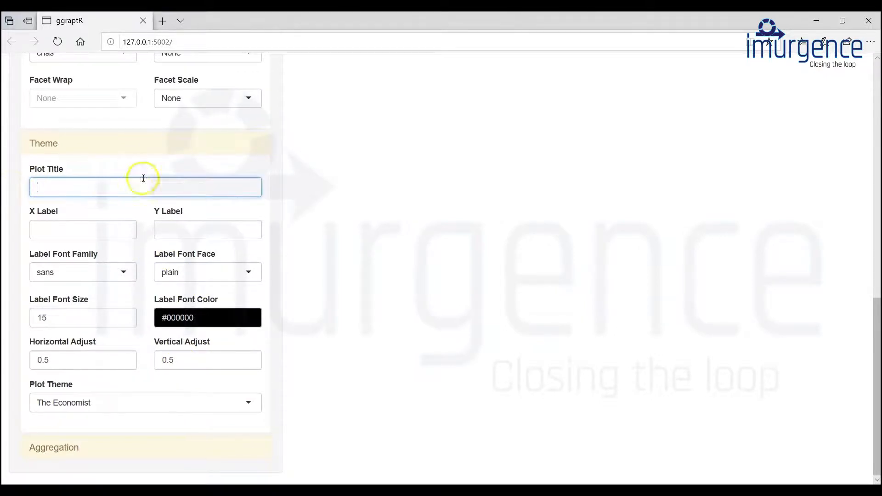
{"action": "scroll", "coordinate": [473, 165], "scroll_direction": "up", "scroll_amount": 13}
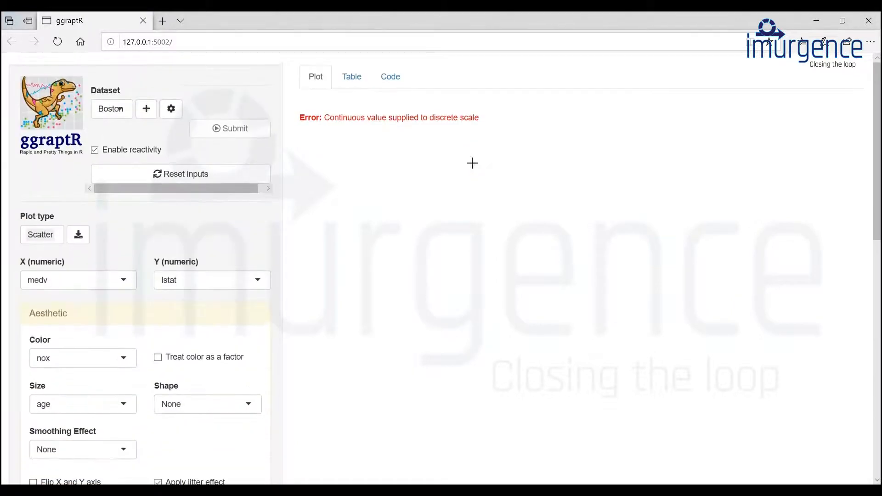
Set the facet row to None to remove the chas split, and check the plot output
{"action": "scroll", "coordinate": [473, 164], "scroll_direction": "down", "scroll_amount": 8}
{"action": "left_click", "coordinate": [122, 236]}
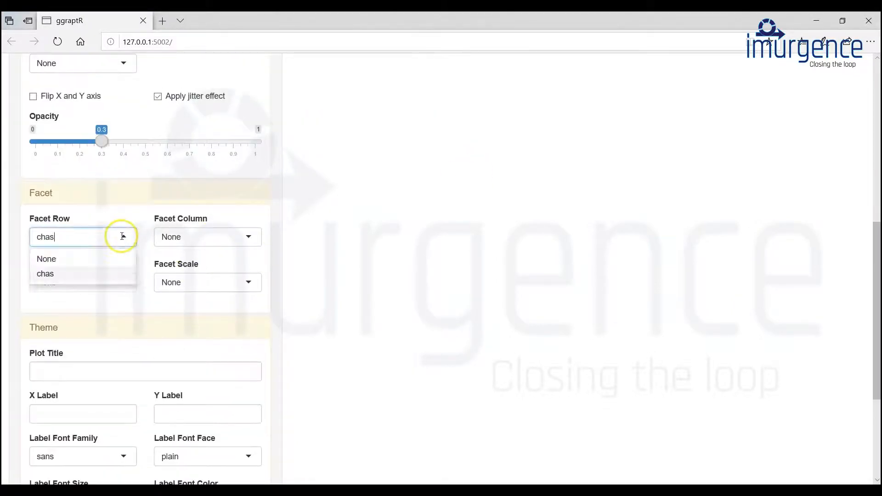
{"action": "left_click", "coordinate": [91, 263]}
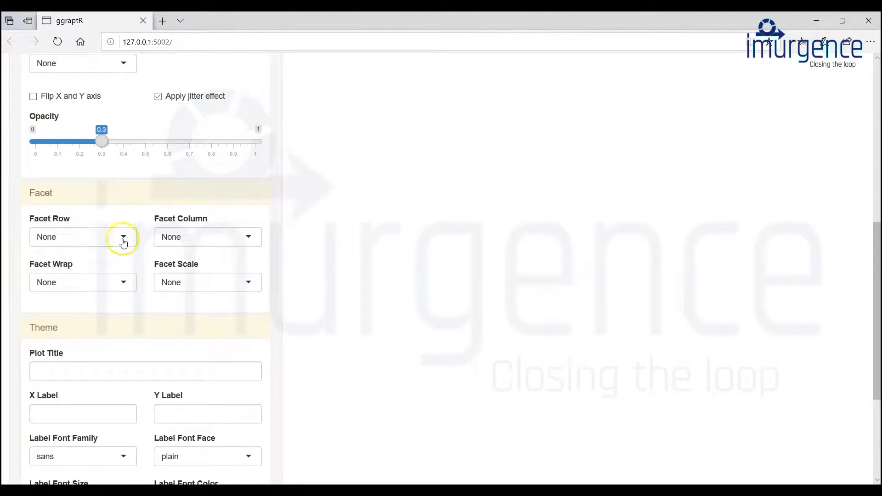
{"action": "scroll", "coordinate": [387, 241], "scroll_direction": "up", "scroll_amount": 8}
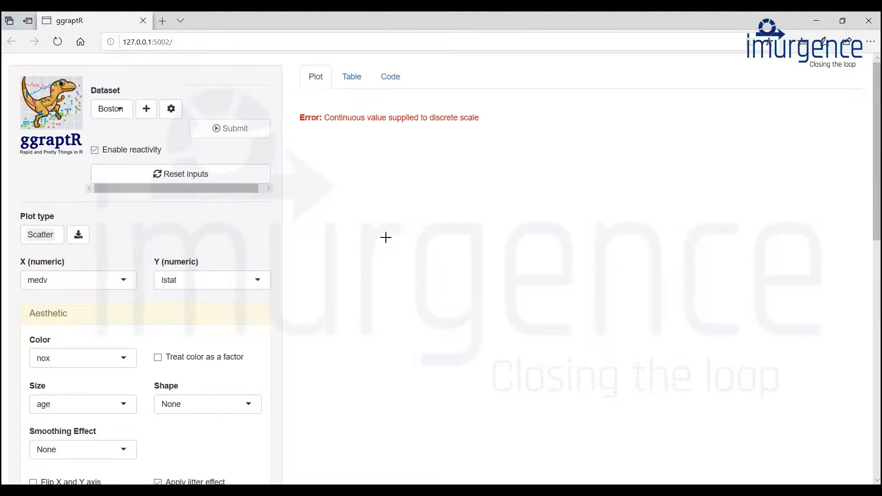
Examine the aesthetic, facet and theme settings against the plot output to find what stops the plot from rendering
{"action": "scroll", "coordinate": [386, 237], "scroll_direction": "down", "scroll_amount": 5}
{"action": "scroll", "coordinate": [375, 251], "scroll_direction": "up", "scroll_amount": 1}
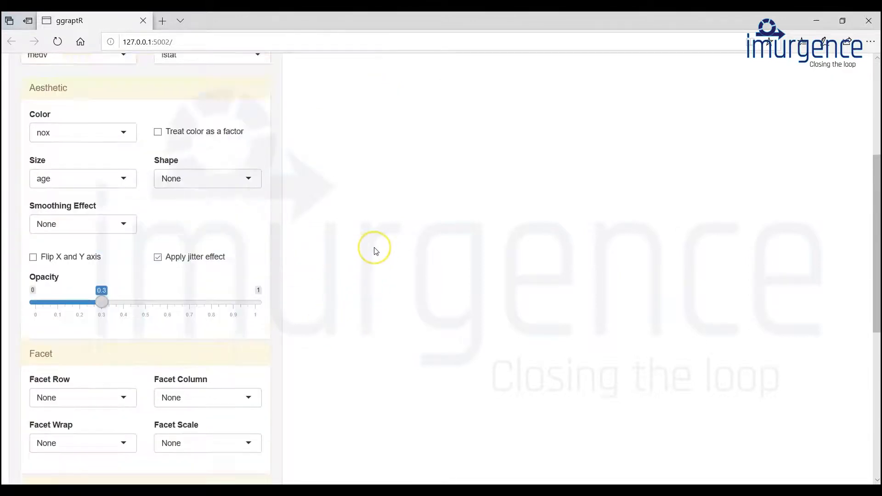
{"action": "scroll", "coordinate": [375, 250], "scroll_direction": "up", "scroll_amount": 5}
{"action": "scroll", "coordinate": [375, 269], "scroll_direction": "down", "scroll_amount": 10}
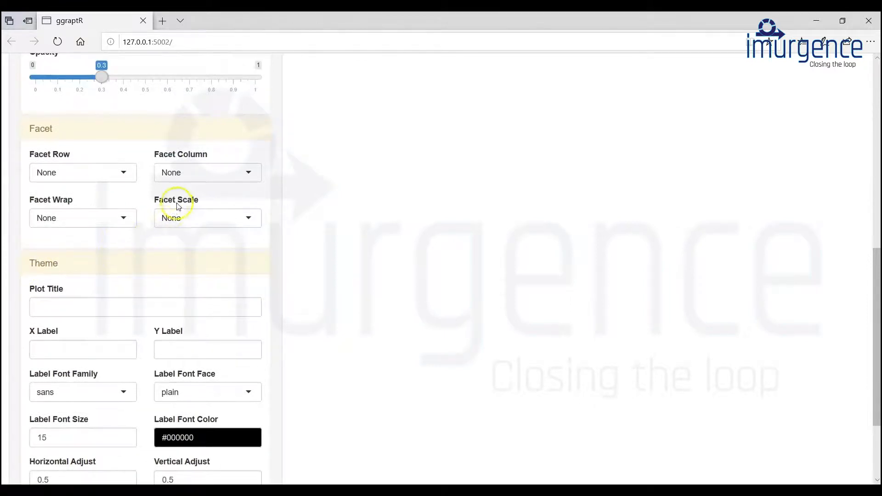
{"action": "scroll", "coordinate": [202, 240], "scroll_direction": "up", "scroll_amount": 5}
{"action": "scroll", "coordinate": [352, 251], "scroll_direction": "up", "scroll_amount": 4}
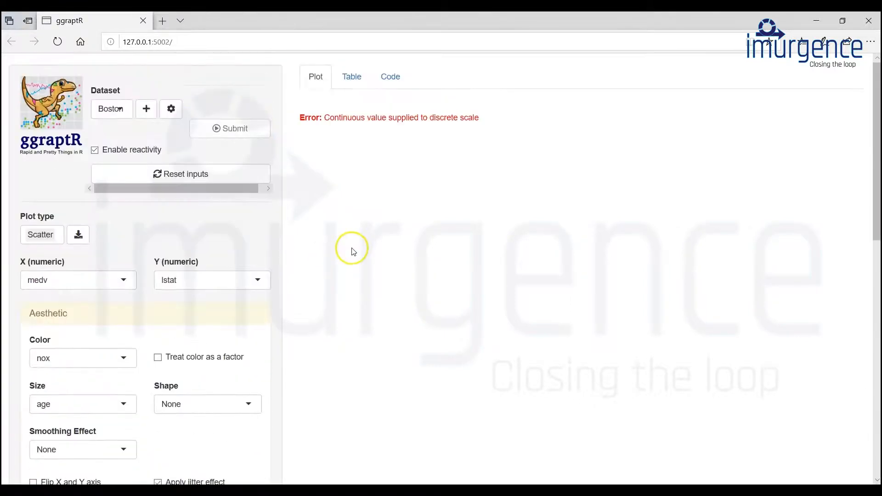
{"action": "scroll", "coordinate": [433, 195], "scroll_direction": "down", "scroll_amount": 8}
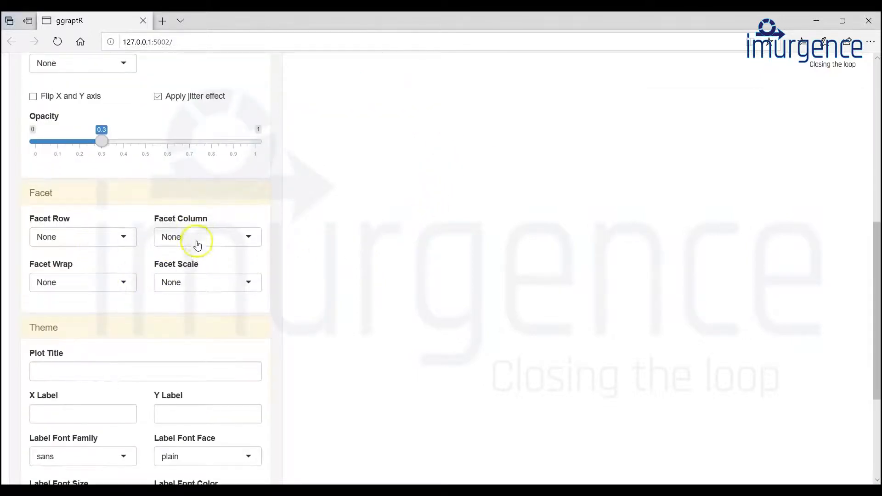
{"action": "scroll", "coordinate": [192, 284], "scroll_direction": "up", "scroll_amount": 5}
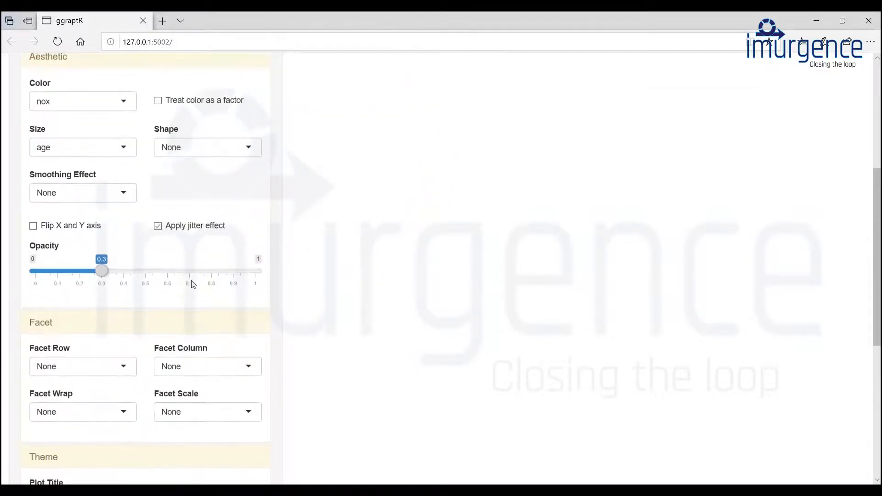
{"action": "scroll", "coordinate": [192, 285], "scroll_direction": "down", "scroll_amount": 6}
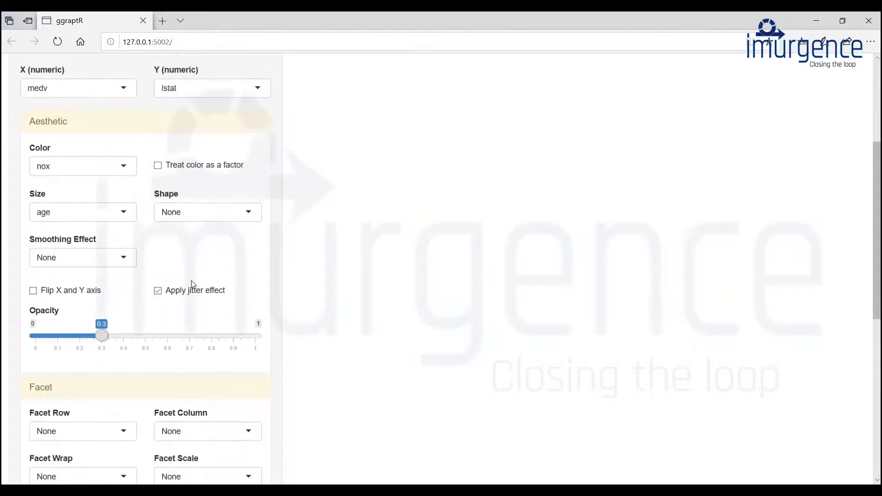
{"action": "left_click", "coordinate": [185, 291]}
{"action": "scroll", "coordinate": [185, 291], "scroll_direction": "down", "scroll_amount": 3}
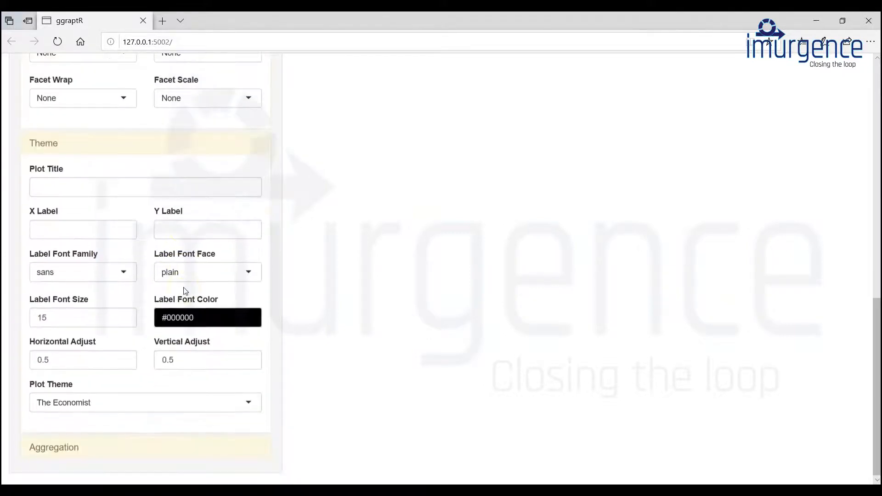
Try the plot title "My Plot" again, check the plot output, and clear the title
{"action": "left_click", "coordinate": [63, 188]}
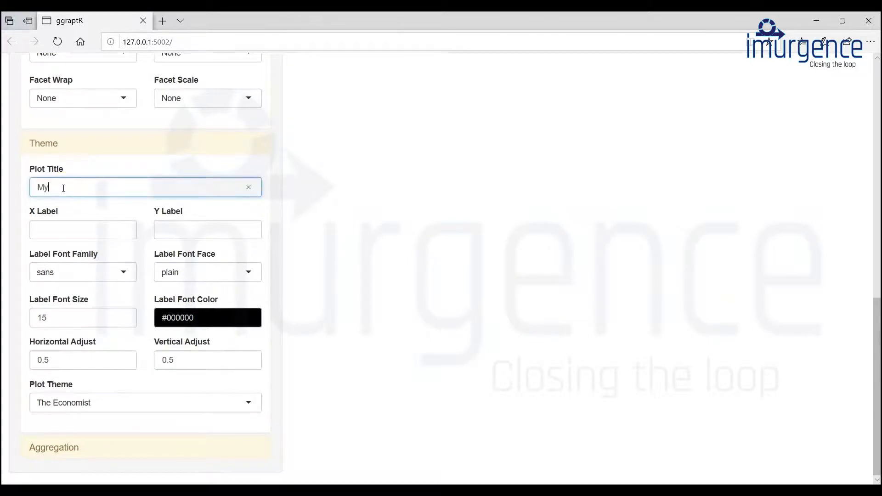
{"action": "key", "text": "Tab"}
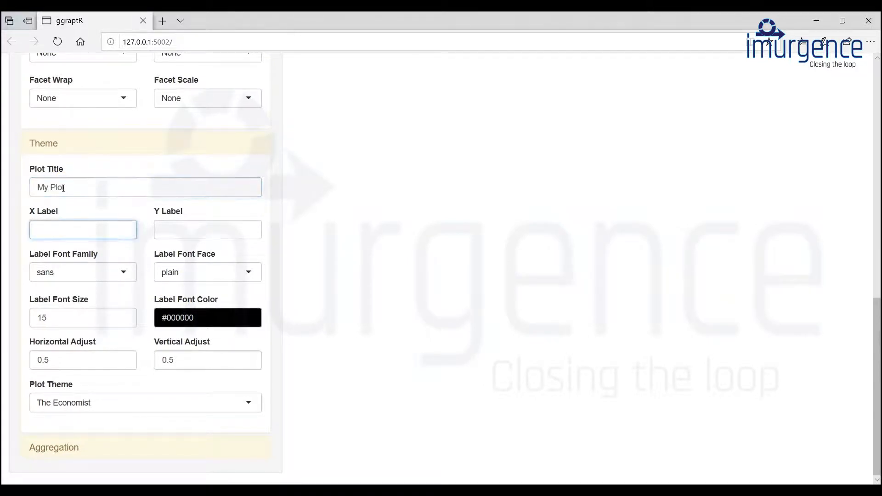
{"action": "scroll", "coordinate": [439, 202], "scroll_direction": "up", "scroll_amount": 12}
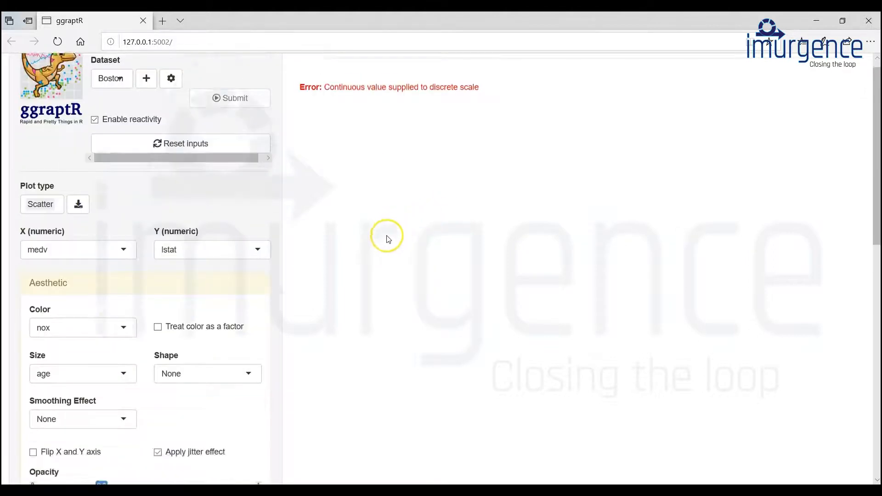
{"action": "scroll", "coordinate": [387, 238], "scroll_direction": "down", "scroll_amount": 9}
{"action": "key", "text": "shift+Tab"}
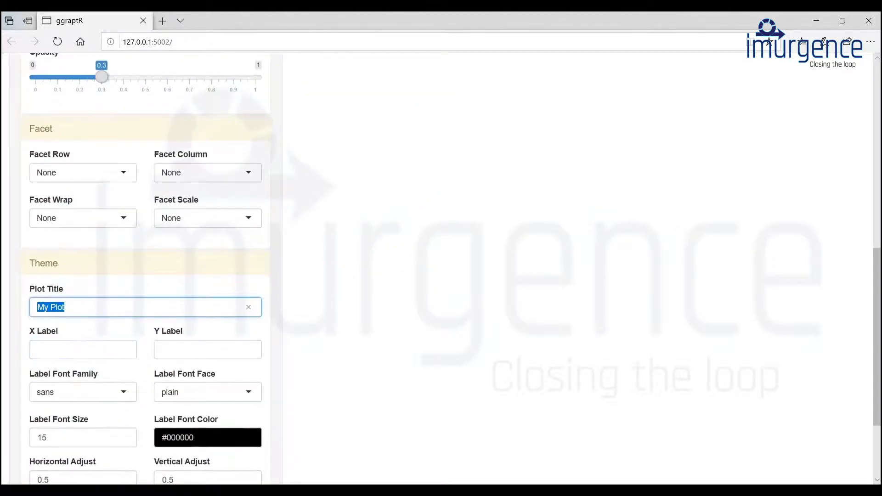
{"action": "left_click", "coordinate": [138, 294]}
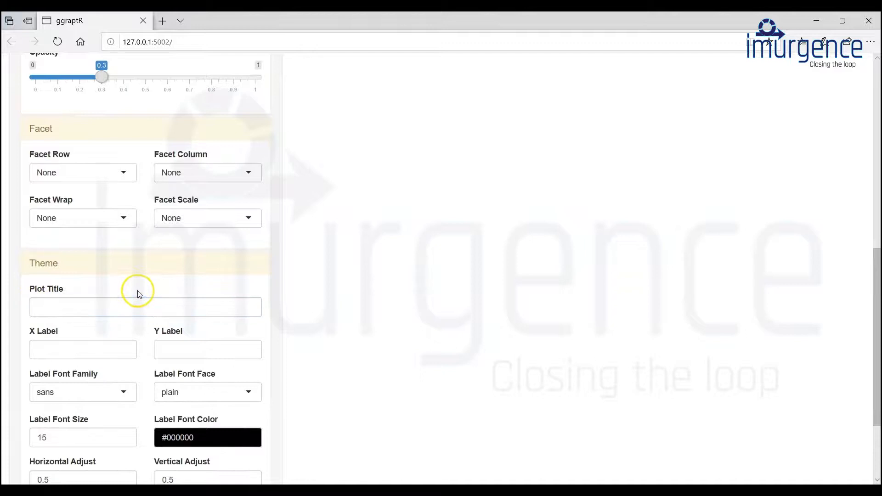
Switch the plot theme to HighCharts and check the rendered scatter plot
{"action": "scroll", "coordinate": [136, 293], "scroll_direction": "down", "scroll_amount": 3}
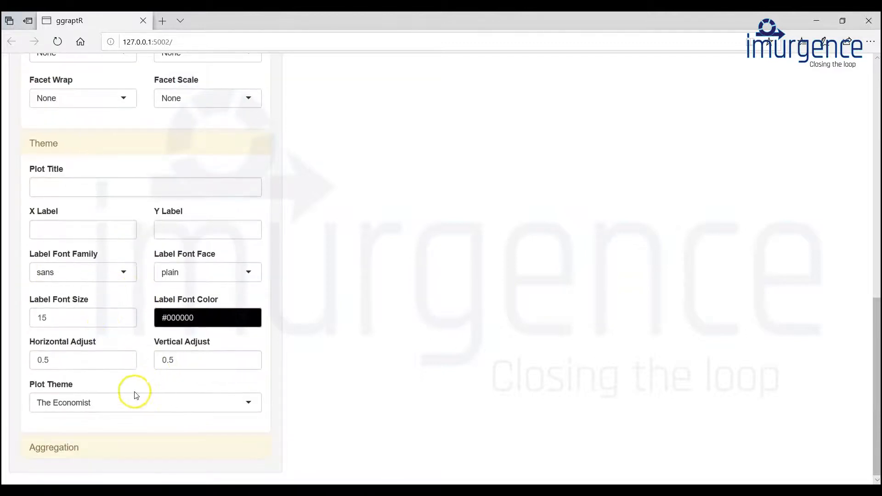
{"action": "left_click", "coordinate": [128, 403]}
{"action": "scroll", "coordinate": [87, 436], "scroll_direction": "down", "scroll_amount": 2}
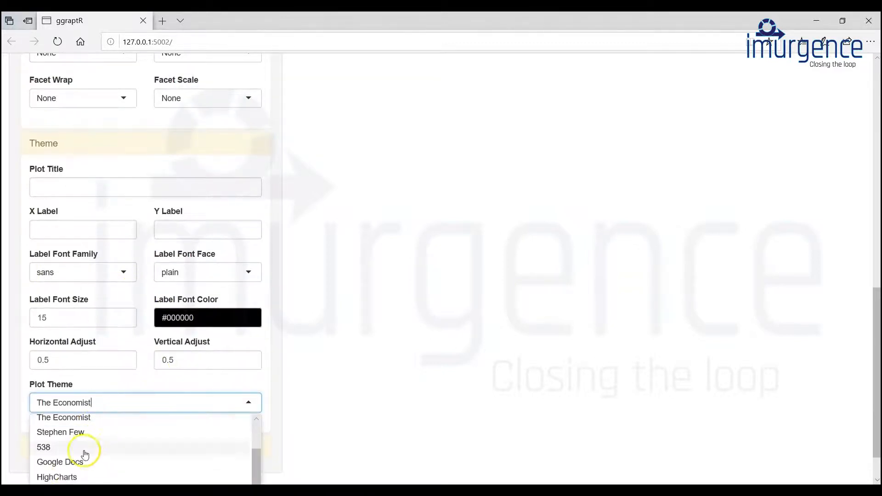
{"action": "left_click", "coordinate": [59, 477]}
{"action": "scroll", "coordinate": [322, 368], "scroll_direction": "up", "scroll_amount": 10}
{"action": "scroll", "coordinate": [345, 360], "scroll_direction": "up", "scroll_amount": 3}
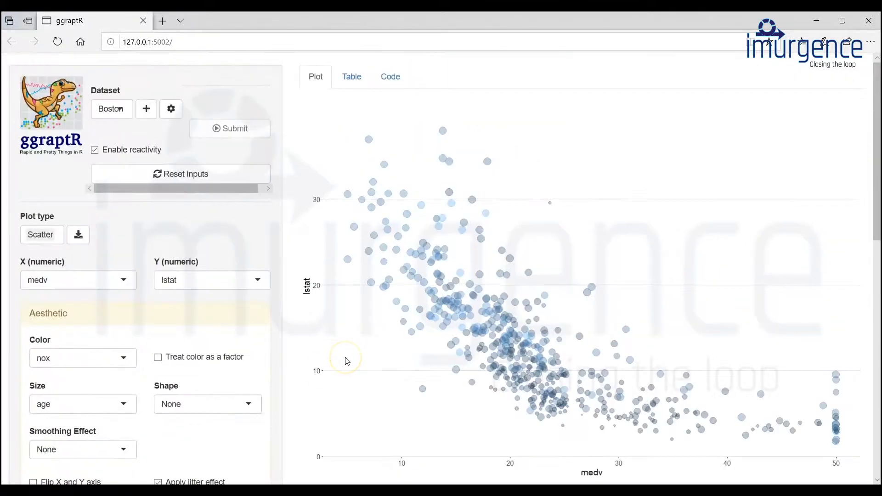
Set the facet row back to chas and view the faceted scatter plot
{"action": "scroll", "coordinate": [344, 361], "scroll_direction": "down", "scroll_amount": 10}
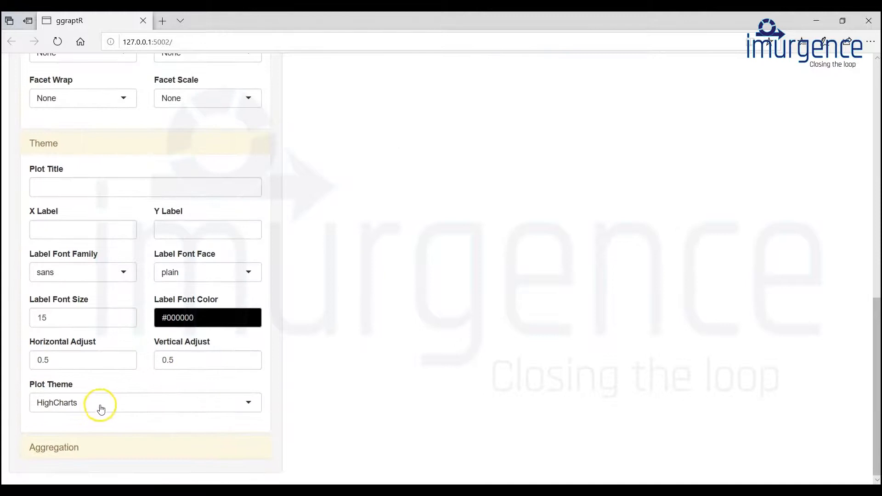
{"action": "scroll", "coordinate": [181, 184], "scroll_direction": "up", "scroll_amount": 3}
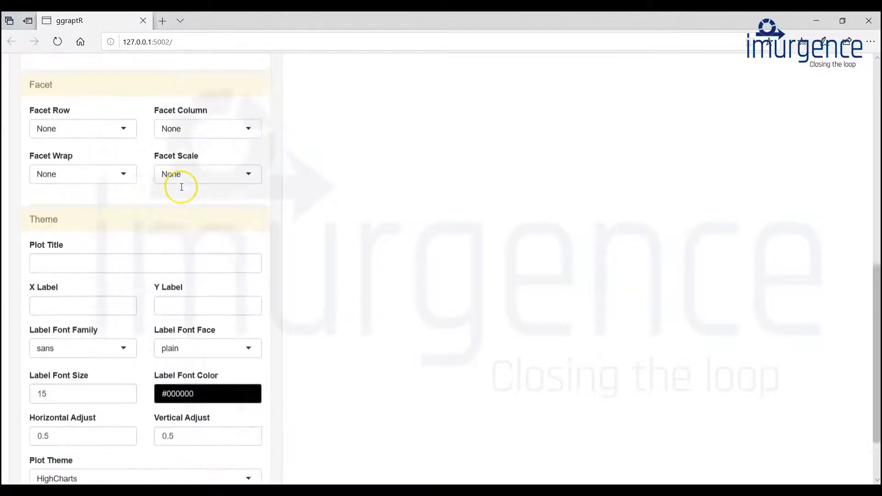
{"action": "left_click", "coordinate": [71, 183]}
{"action": "left_click", "coordinate": [65, 215]}
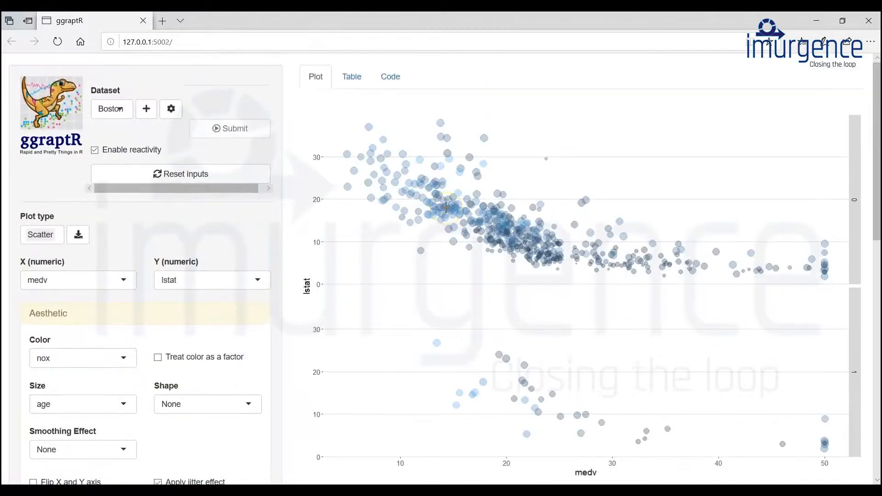
Change the plot theme to Google Docs and check how the faceted scatter plot looks
{"action": "scroll", "coordinate": [446, 208], "scroll_direction": "down", "scroll_amount": 12}
{"action": "scroll", "coordinate": [444, 211], "scroll_direction": "up", "scroll_amount": 6}
{"action": "scroll", "coordinate": [258, 323], "scroll_direction": "down", "scroll_amount": 5}
{"action": "scroll", "coordinate": [317, 377], "scroll_direction": "down", "scroll_amount": 1}
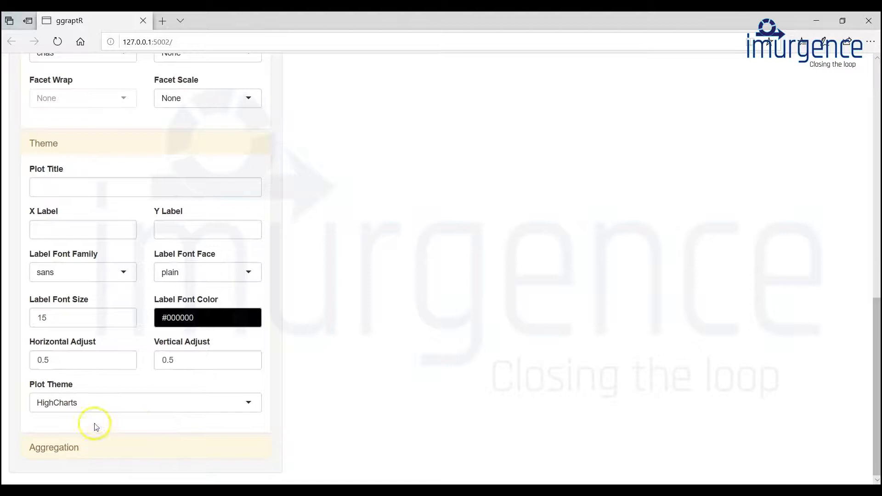
{"action": "left_click", "coordinate": [84, 403]}
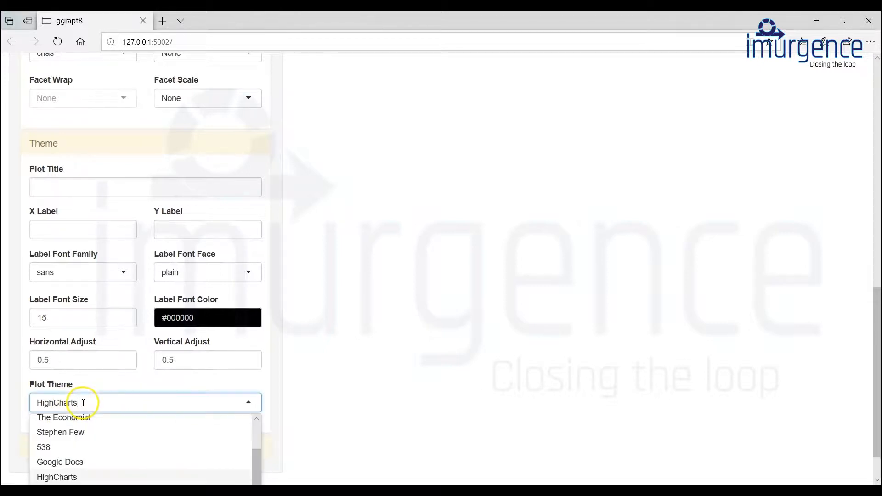
{"action": "left_click", "coordinate": [69, 463]}
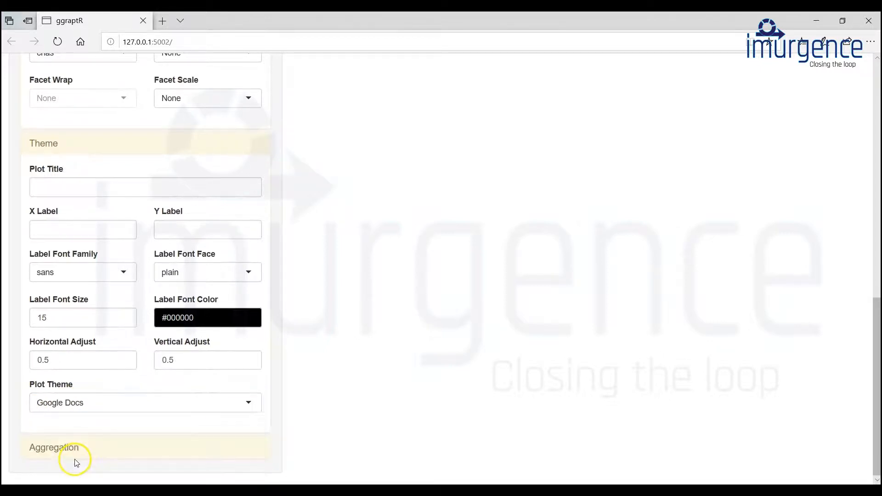
{"action": "scroll", "coordinate": [559, 360], "scroll_direction": "up", "scroll_amount": 8}
{"action": "scroll", "coordinate": [562, 363], "scroll_direction": "up", "scroll_amount": 4}
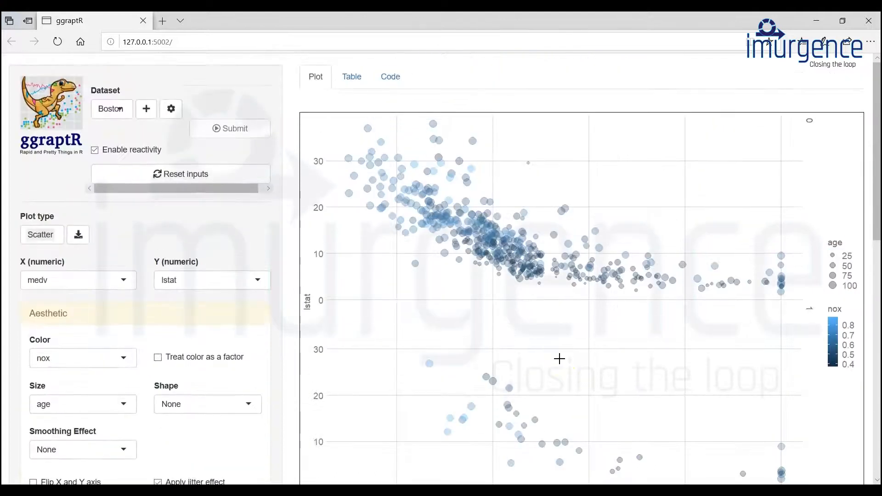
Apply the Stephen Few plot theme and check the plot output
{"action": "scroll", "coordinate": [559, 358], "scroll_direction": "down", "scroll_amount": 12}
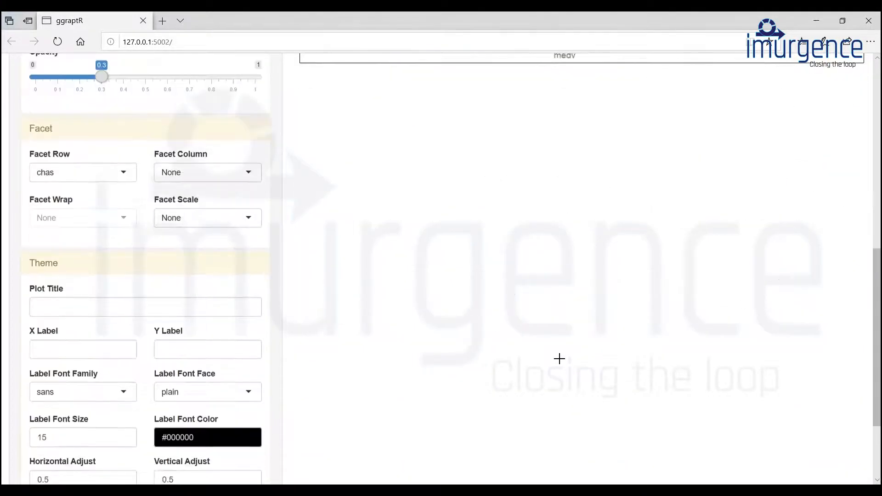
{"action": "left_click", "coordinate": [94, 401]}
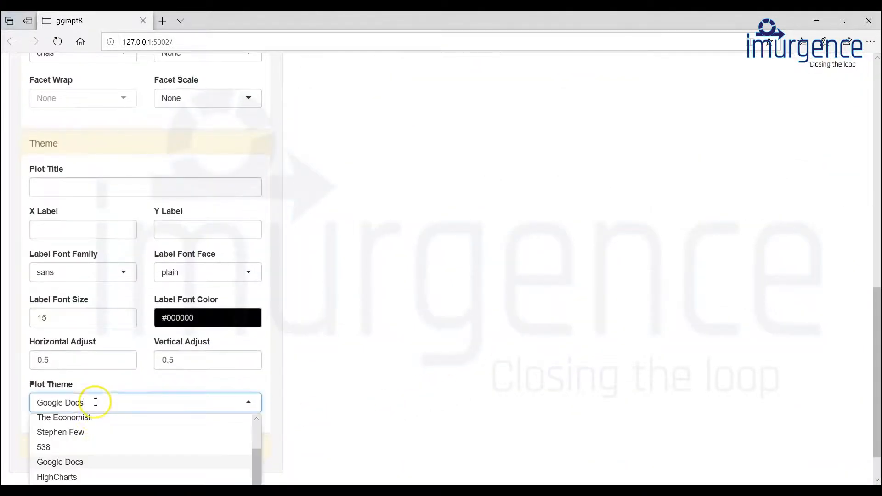
{"action": "left_click", "coordinate": [84, 440]}
{"action": "scroll", "coordinate": [464, 375], "scroll_direction": "up", "scroll_amount": 12}
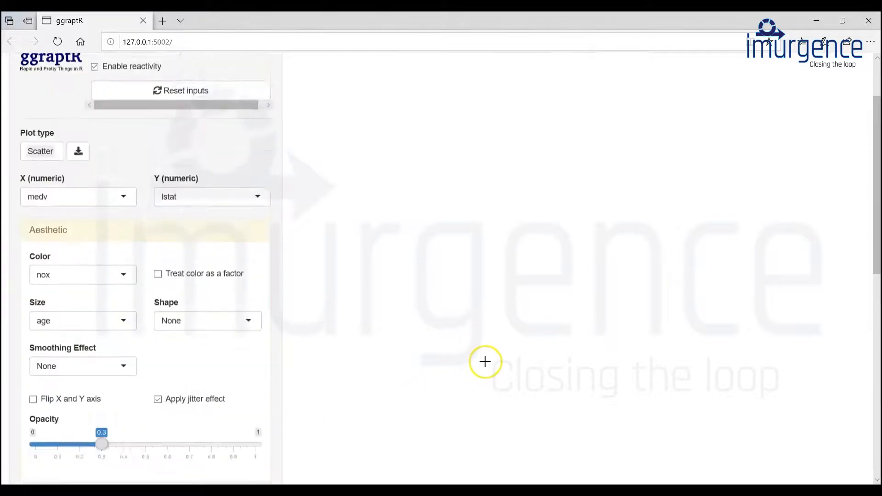
{"action": "scroll", "coordinate": [638, 331], "scroll_direction": "down", "scroll_amount": 12}
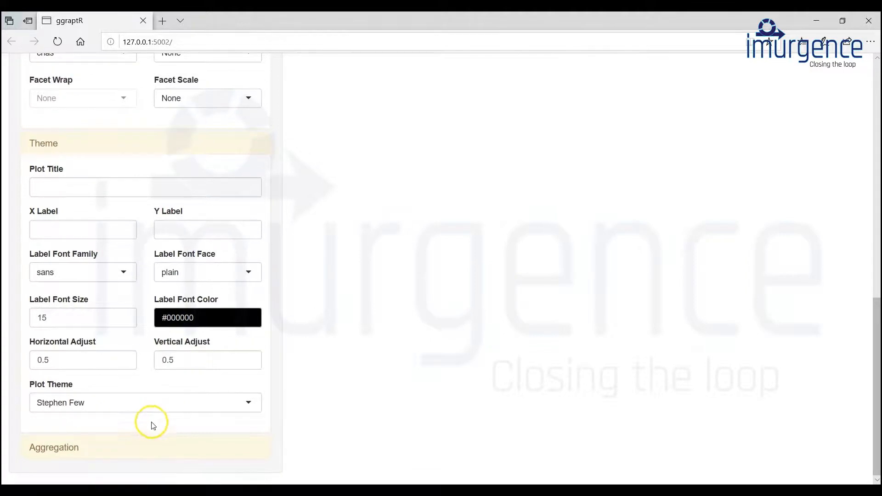
Expand the Aggregation settings, set the aggregation method to mean, and check the faceted scatter plot
{"action": "left_click", "coordinate": [61, 457]}
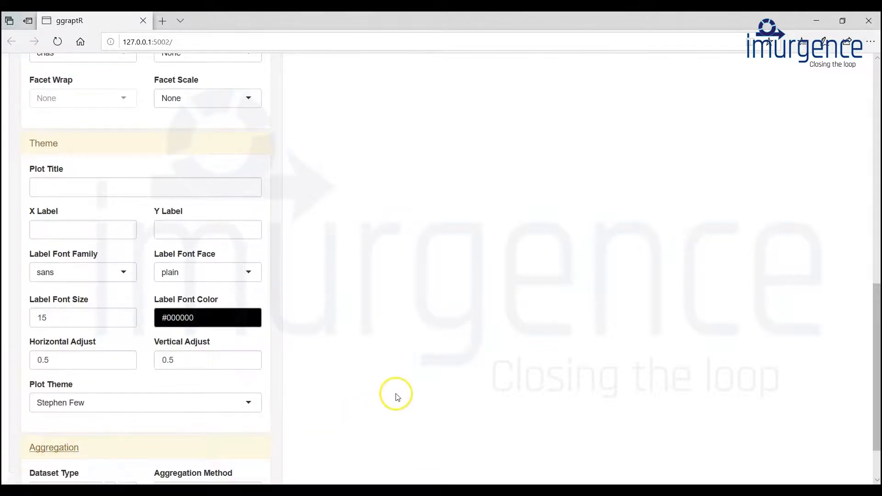
{"action": "scroll", "coordinate": [395, 396], "scroll_direction": "down", "scroll_amount": 2}
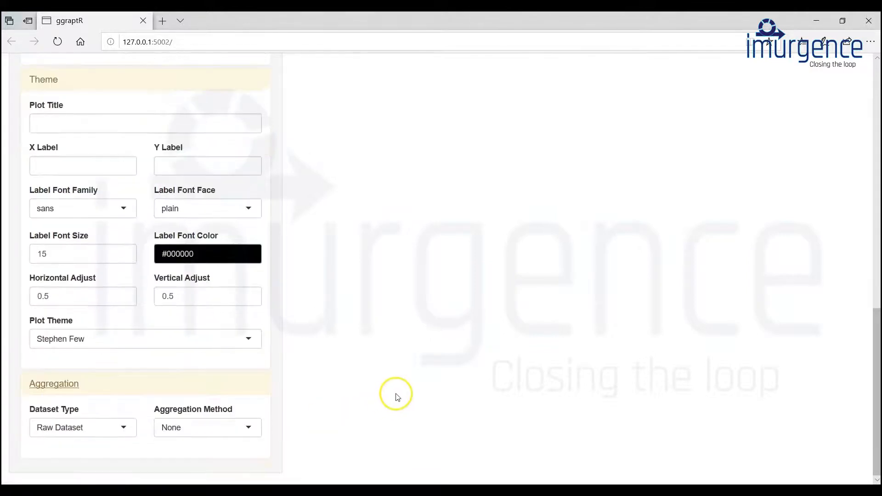
{"action": "left_click", "coordinate": [124, 434]}
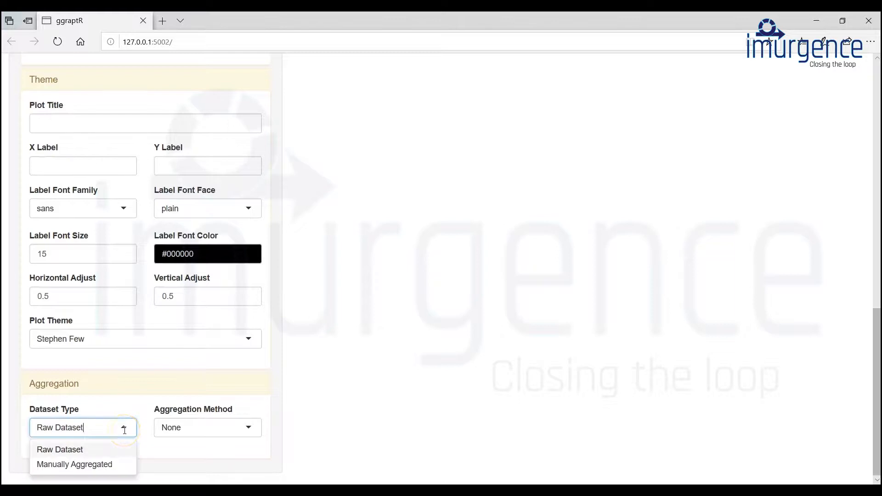
{"action": "left_click", "coordinate": [192, 427]}
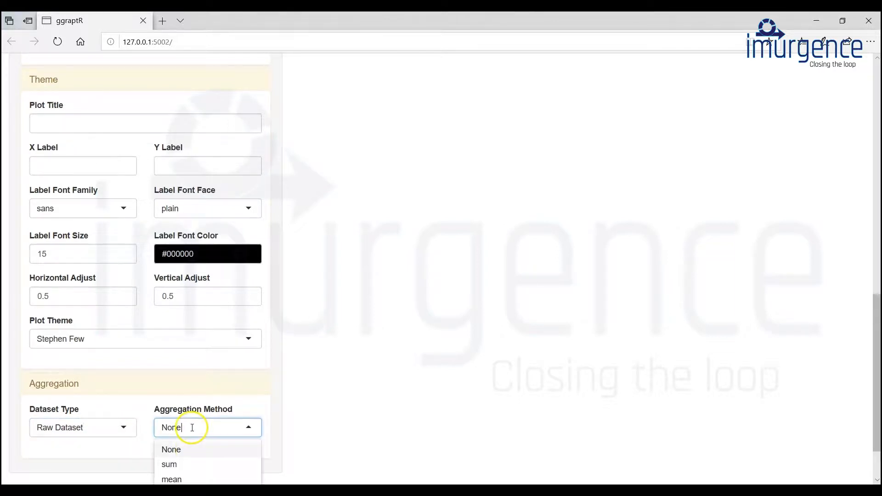
{"action": "scroll", "coordinate": [203, 453], "scroll_direction": "down", "scroll_amount": 2}
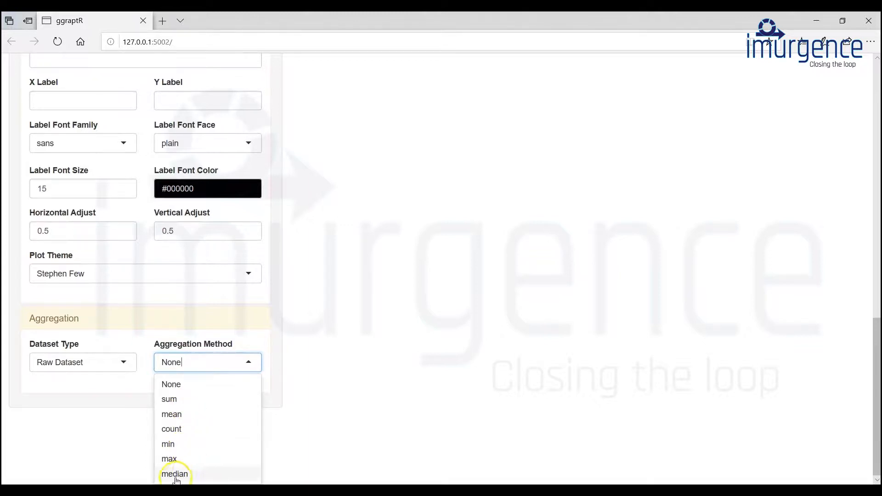
{"action": "left_click", "coordinate": [183, 417]}
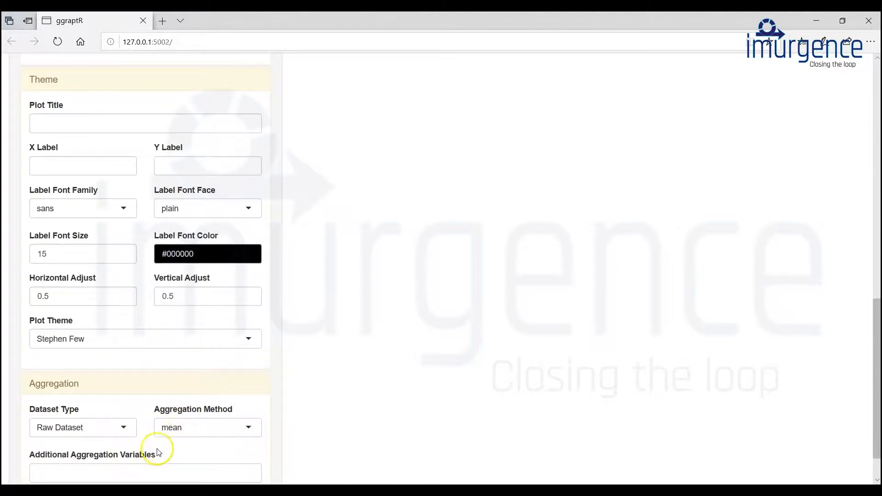
{"action": "scroll", "coordinate": [163, 449], "scroll_direction": "down", "scroll_amount": 1}
{"action": "scroll", "coordinate": [427, 351], "scroll_direction": "up", "scroll_amount": 10}
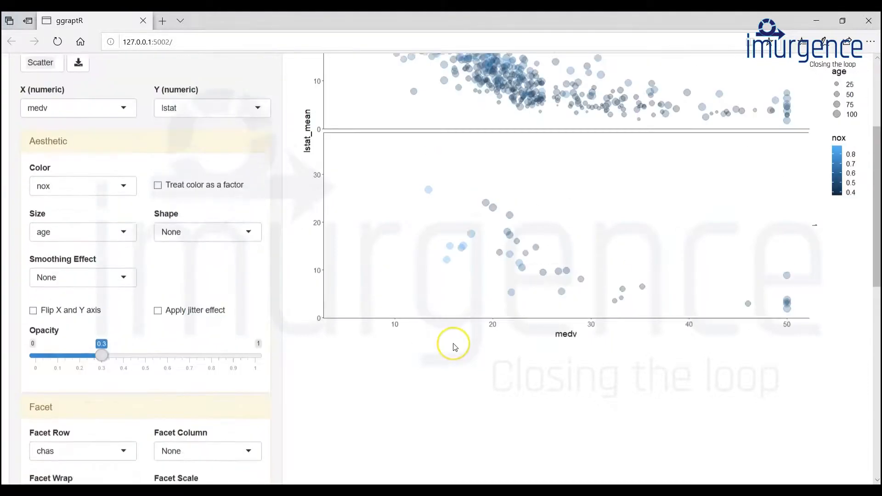
{"action": "scroll", "coordinate": [443, 360], "scroll_direction": "down", "scroll_amount": 10}
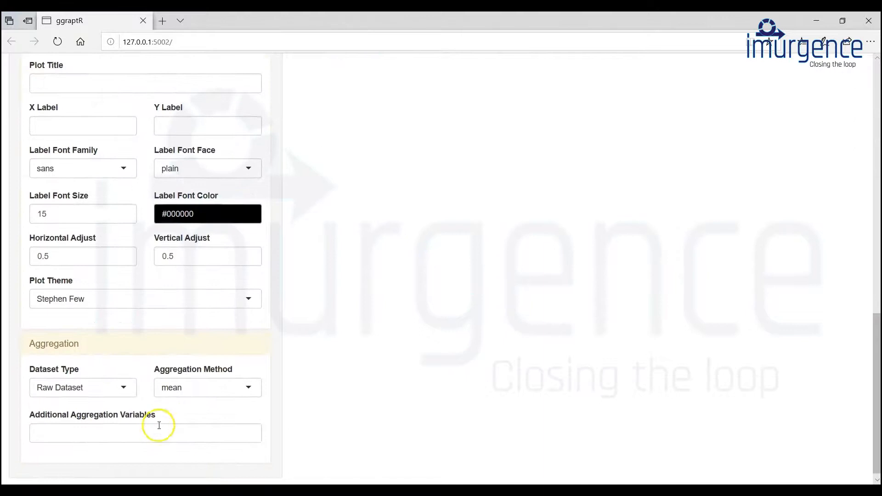
Add lstat and rm as additional aggregation variables and check the scatter plot
{"action": "left_click", "coordinate": [98, 436]}
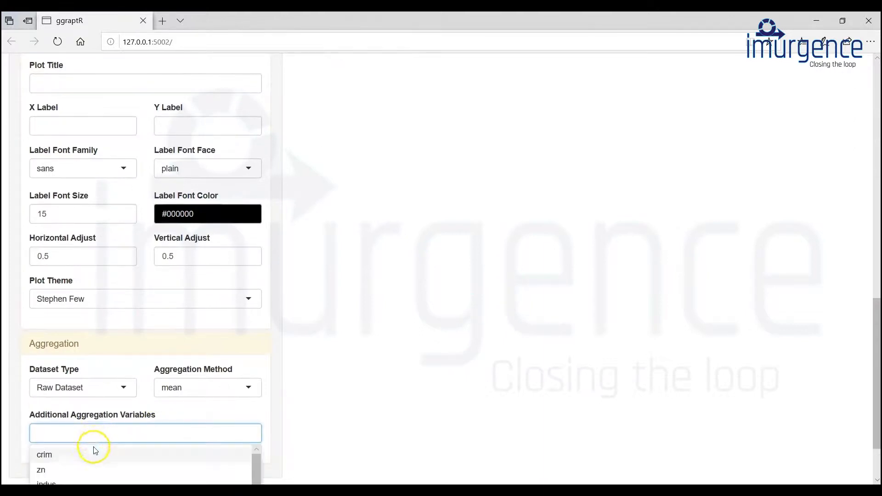
{"action": "scroll", "coordinate": [83, 463], "scroll_direction": "down", "scroll_amount": 3}
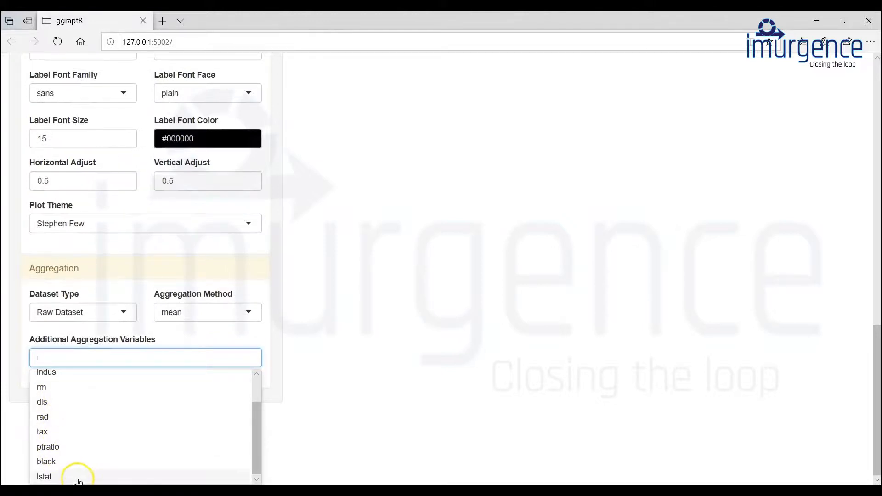
{"action": "scroll", "coordinate": [85, 458], "scroll_direction": "up", "scroll_amount": 4}
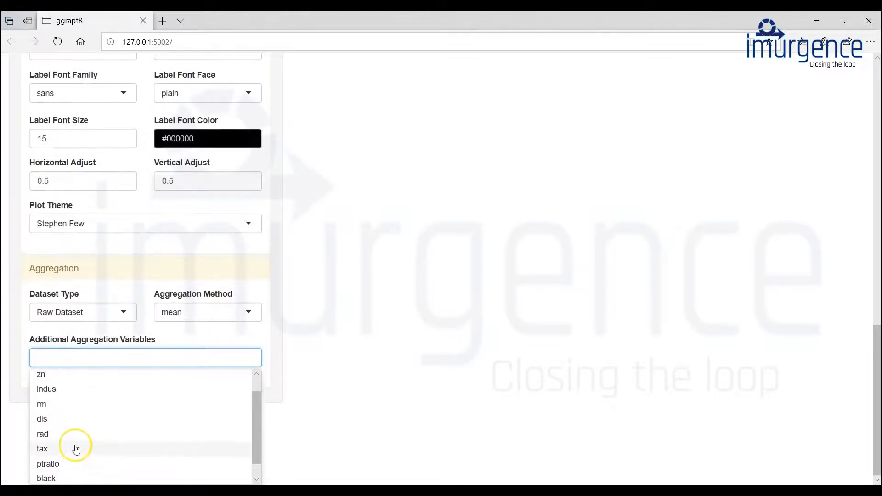
{"action": "scroll", "coordinate": [75, 447], "scroll_direction": "down", "scroll_amount": 4}
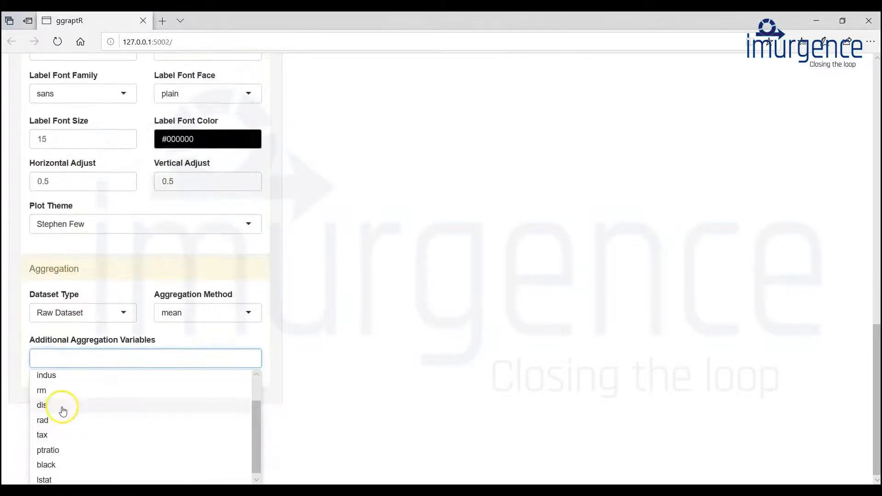
{"action": "left_click", "coordinate": [70, 478]}
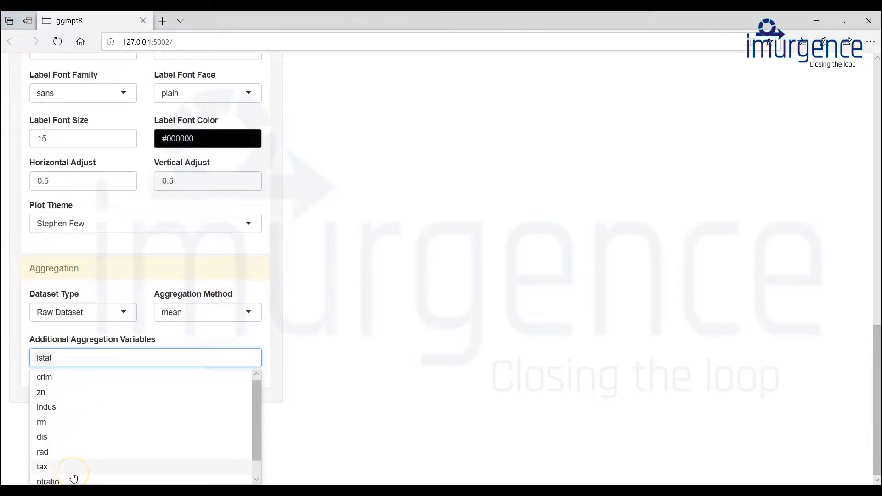
{"action": "left_click", "coordinate": [91, 423]}
{"action": "left_click", "coordinate": [257, 344]}
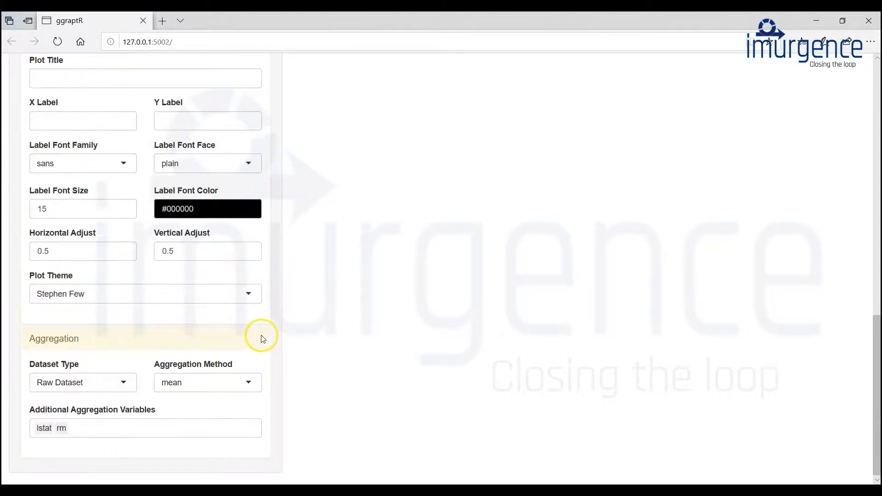
{"action": "scroll", "coordinate": [380, 321], "scroll_direction": "up", "scroll_amount": 15}
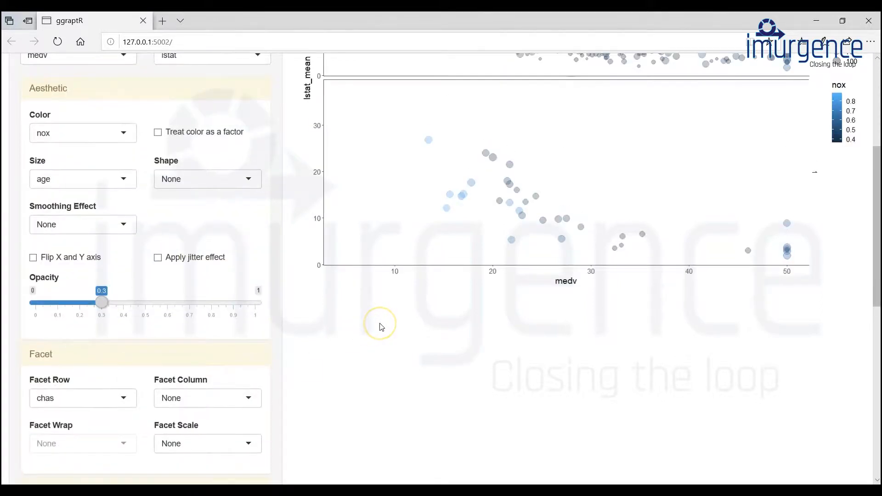
Change the aggregation method to sum, keep only rm as an additional aggregation variable, and view the plot
{"action": "scroll", "coordinate": [379, 323], "scroll_direction": "down", "scroll_amount": 15}
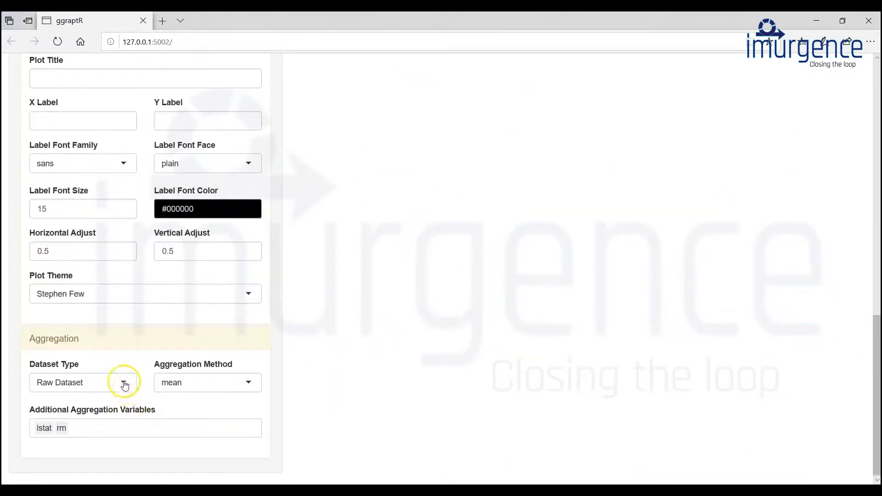
{"action": "left_click", "coordinate": [124, 381]}
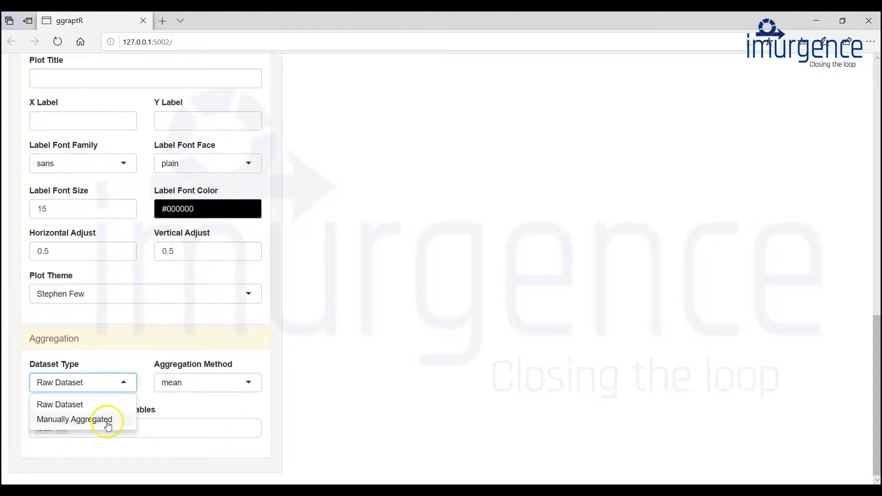
{"action": "left_click", "coordinate": [149, 363]}
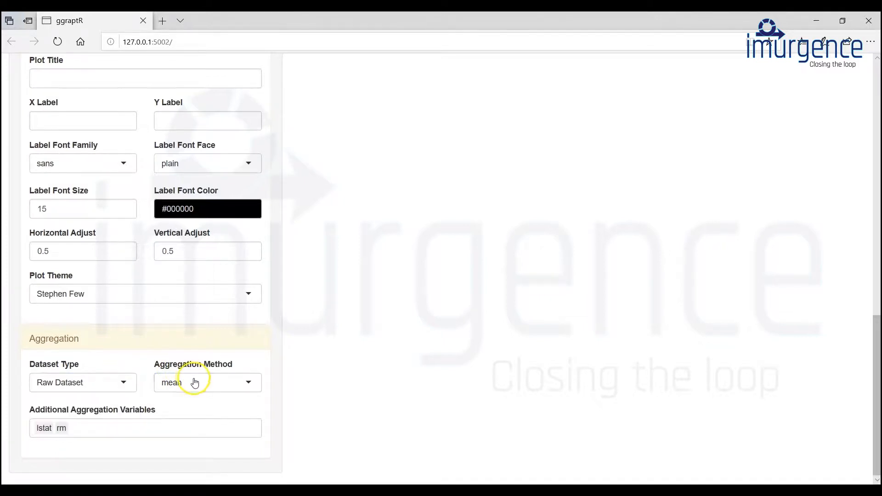
{"action": "left_click", "coordinate": [193, 381]}
{"action": "left_click", "coordinate": [176, 419]}
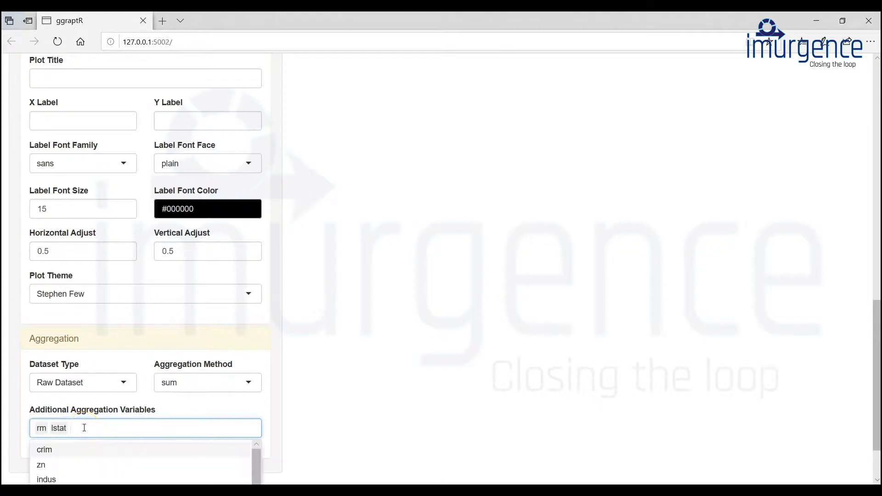
{"action": "left_click", "coordinate": [179, 415]}
{"action": "left_click", "coordinate": [466, 348]}
{"action": "scroll", "coordinate": [471, 348], "scroll_direction": "up", "scroll_amount": 10}
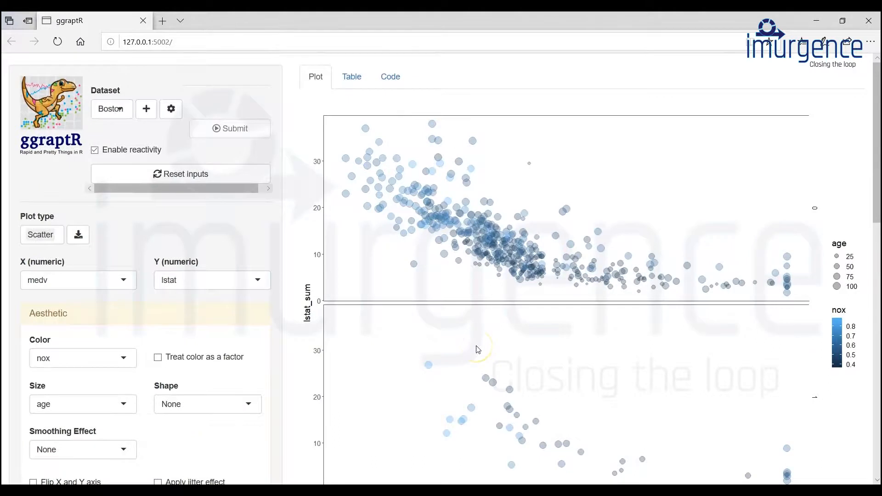
{"action": "scroll", "coordinate": [476, 346], "scroll_direction": "down", "scroll_amount": 3}
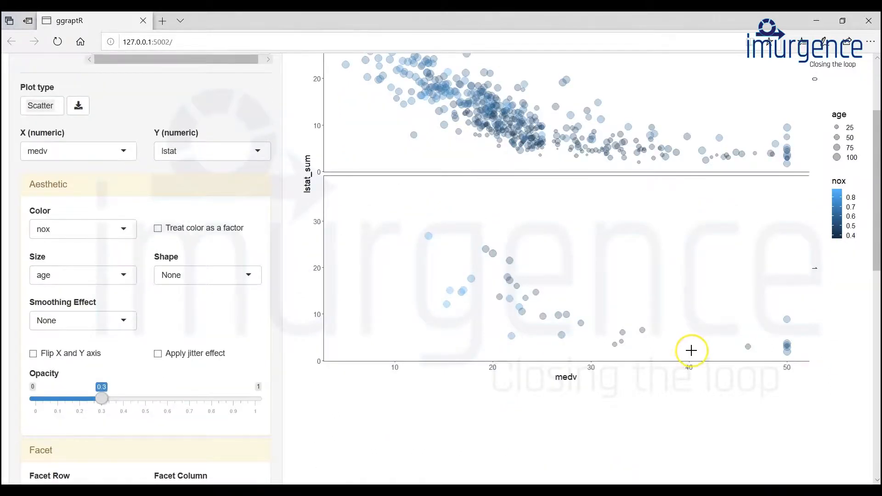
Compare the sum aggregation settings with the facet options, the X and Y variables and the scatter plot's axis labels
{"action": "scroll", "coordinate": [656, 327], "scroll_direction": "down", "scroll_amount": 12}
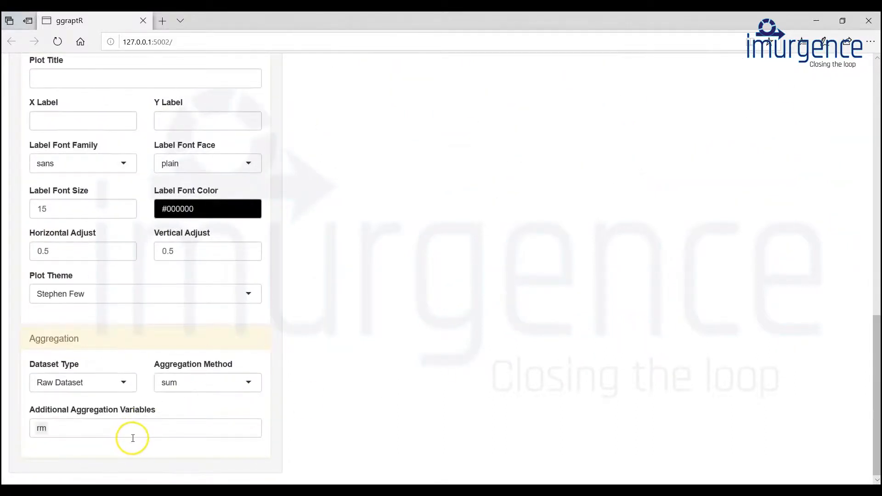
{"action": "scroll", "coordinate": [276, 411], "scroll_direction": "up", "scroll_amount": 12}
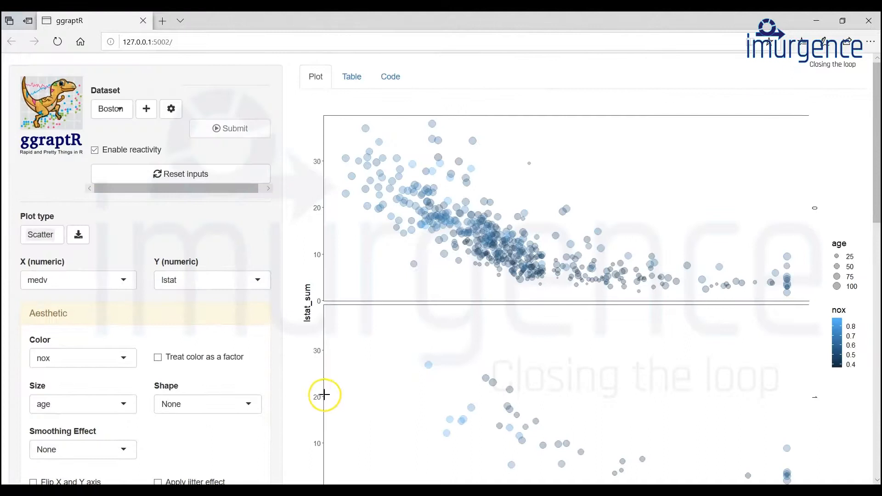
{"action": "scroll", "coordinate": [396, 345], "scroll_direction": "down", "scroll_amount": 12}
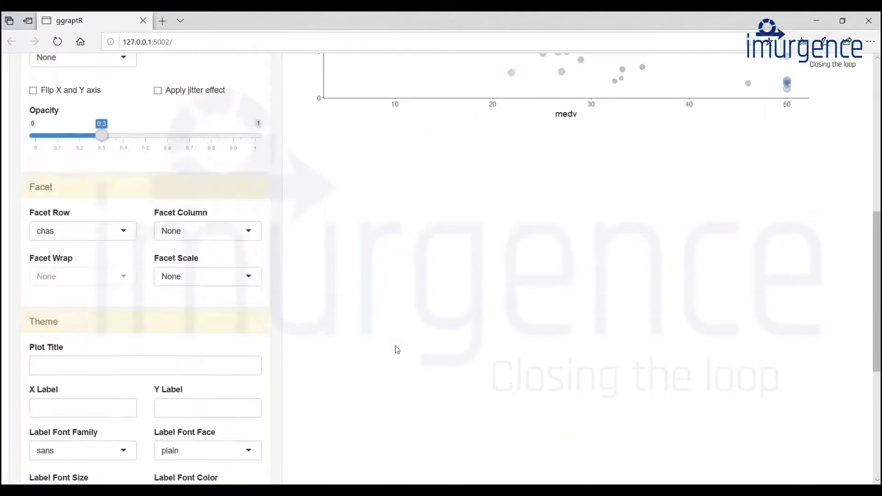
{"action": "scroll", "coordinate": [130, 331], "scroll_direction": "up", "scroll_amount": 3}
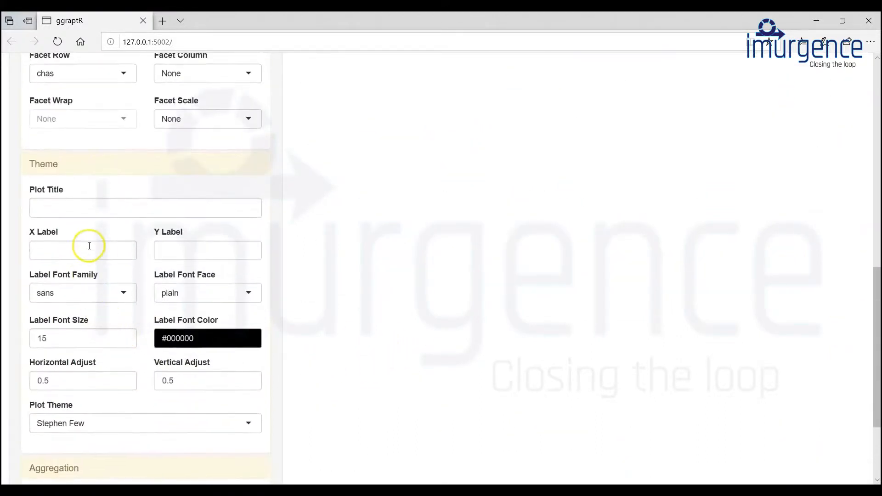
{"action": "scroll", "coordinate": [611, 258], "scroll_direction": "up", "scroll_amount": 10}
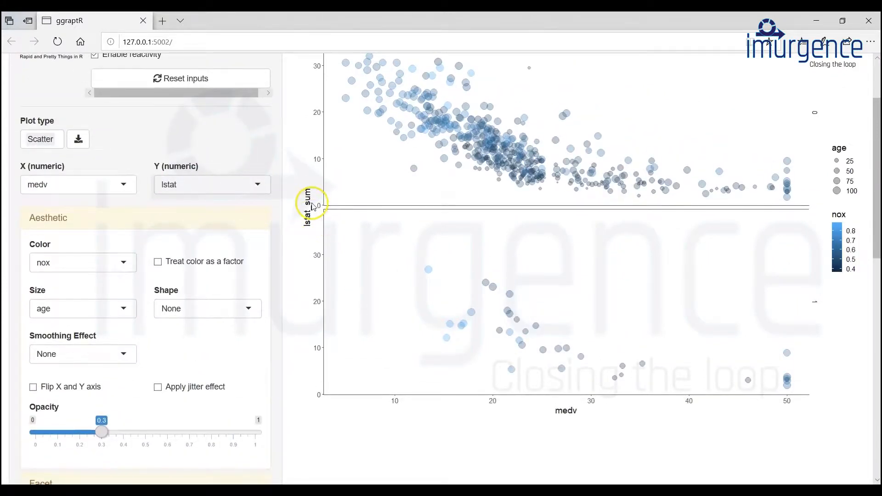
{"action": "scroll", "coordinate": [311, 217], "scroll_direction": "up", "scroll_amount": 2}
{"action": "scroll", "coordinate": [315, 279], "scroll_direction": "down", "scroll_amount": 10}
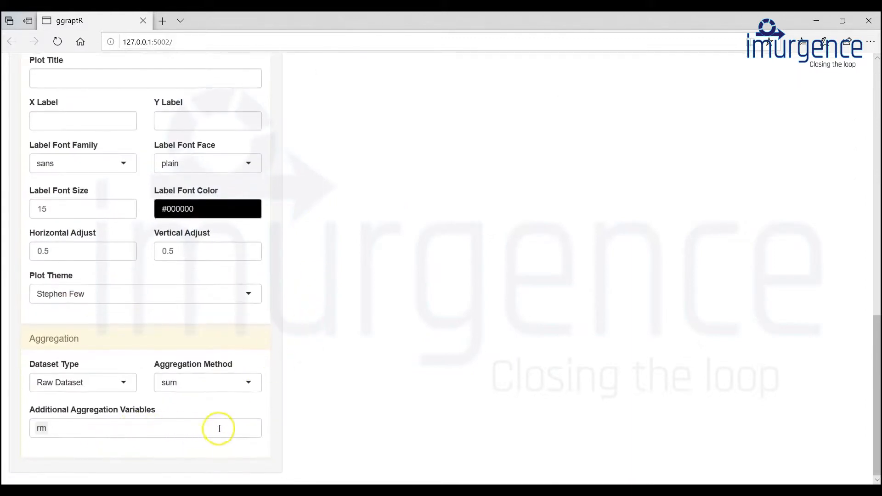
{"action": "scroll", "coordinate": [219, 428], "scroll_direction": "up", "scroll_amount": 8}
{"action": "scroll", "coordinate": [220, 430], "scroll_direction": "down", "scroll_amount": 8}
Set the aggregation method to None and check the Y axis of the scatter plot
{"action": "left_click", "coordinate": [246, 381]}
{"action": "left_click", "coordinate": [171, 405]}
{"action": "scroll", "coordinate": [388, 362], "scroll_direction": "up", "scroll_amount": 15}
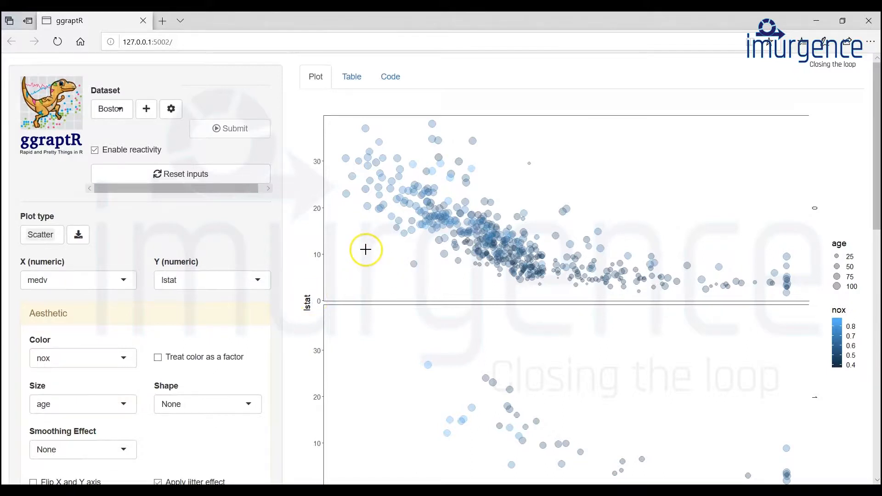
Set the aggregation method back to sum and examine both facets of the scatter plot
{"action": "scroll", "coordinate": [313, 304], "scroll_direction": "down", "scroll_amount": 15}
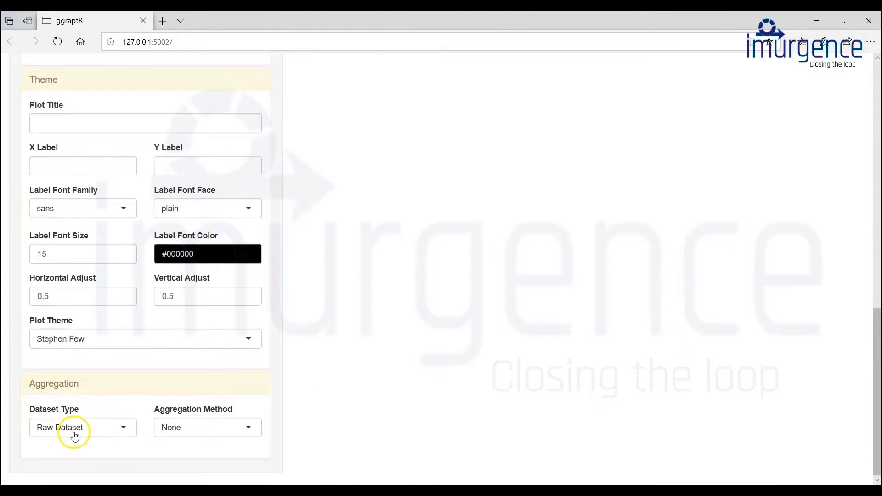
{"action": "left_click", "coordinate": [199, 428]}
{"action": "left_click", "coordinate": [178, 464]}
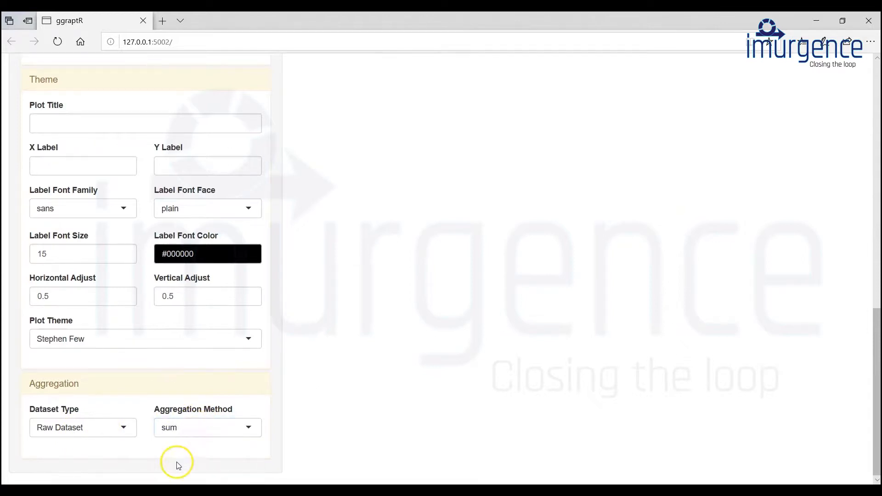
{"action": "scroll", "coordinate": [179, 456], "scroll_direction": "down", "scroll_amount": 1}
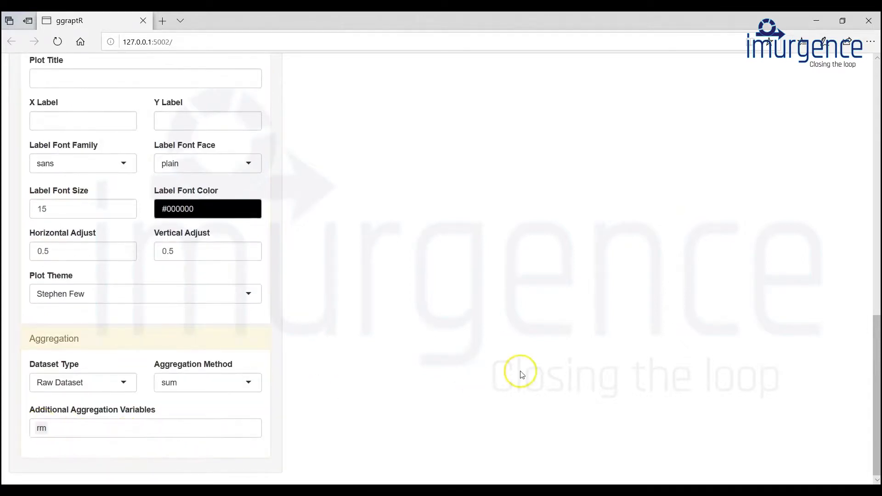
{"action": "scroll", "coordinate": [519, 372], "scroll_direction": "up", "scroll_amount": 15}
{"action": "scroll", "coordinate": [520, 370], "scroll_direction": "down", "scroll_amount": 4}
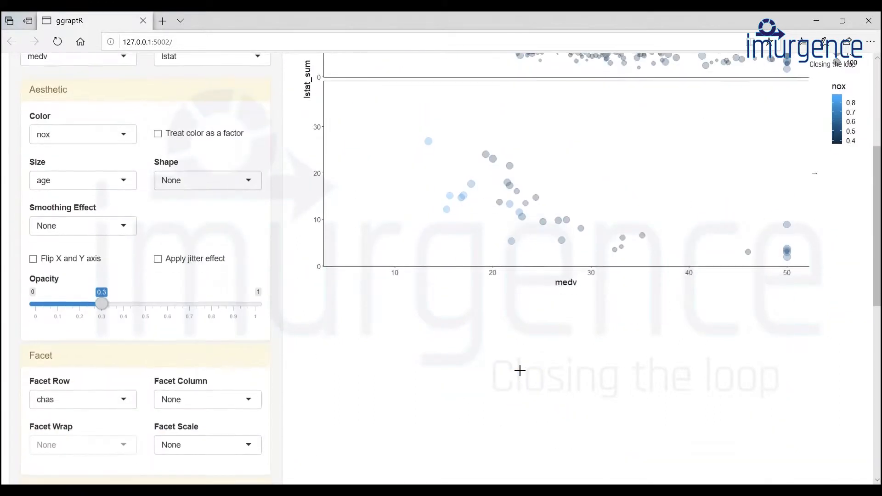
{"action": "scroll", "coordinate": [520, 370], "scroll_direction": "down", "scroll_amount": 8}
{"action": "scroll", "coordinate": [519, 370], "scroll_direction": "up", "scroll_amount": 9}
{"action": "scroll", "coordinate": [520, 371], "scroll_direction": "up", "scroll_amount": 4}
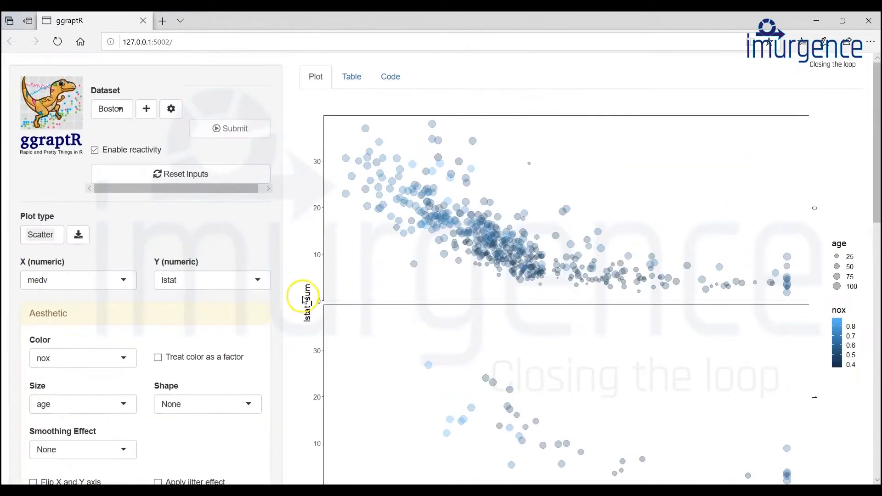
{"action": "scroll", "coordinate": [337, 318], "scroll_direction": "down", "scroll_amount": 3}
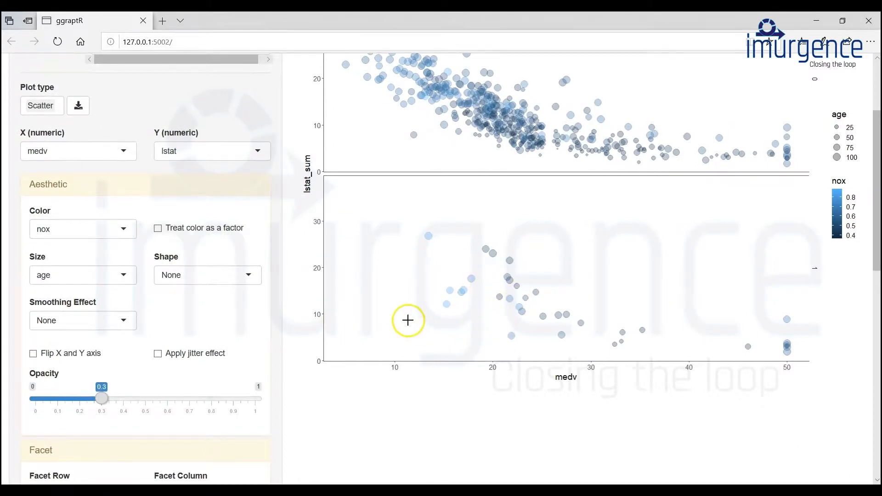
Turn off aggregation by setting the aggregation method to None, and view the faceted scatter plot
{"action": "scroll", "coordinate": [407, 318], "scroll_direction": "down", "scroll_amount": 10}
{"action": "left_click", "coordinate": [222, 381]}
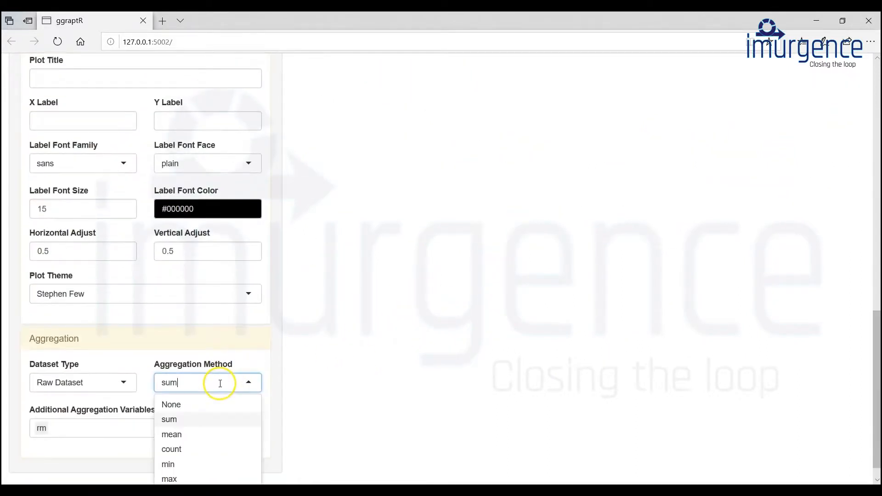
{"action": "left_click", "coordinate": [201, 405]}
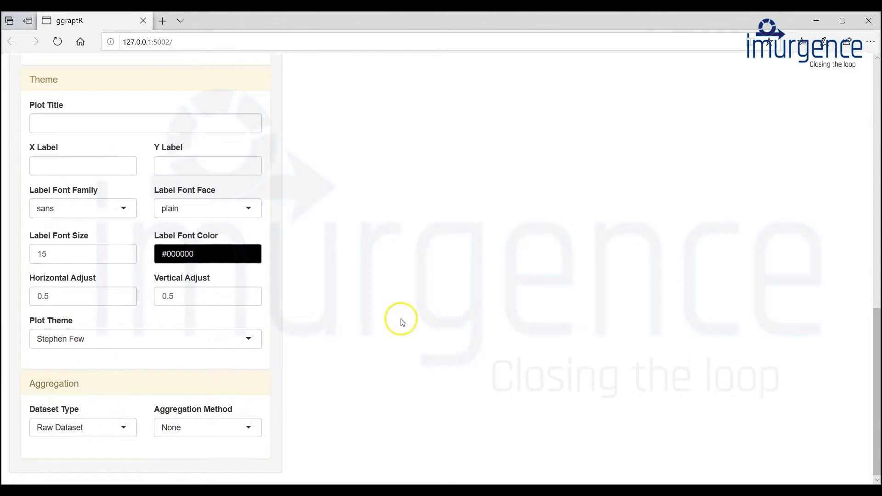
{"action": "scroll", "coordinate": [321, 296], "scroll_direction": "up", "scroll_amount": 3}
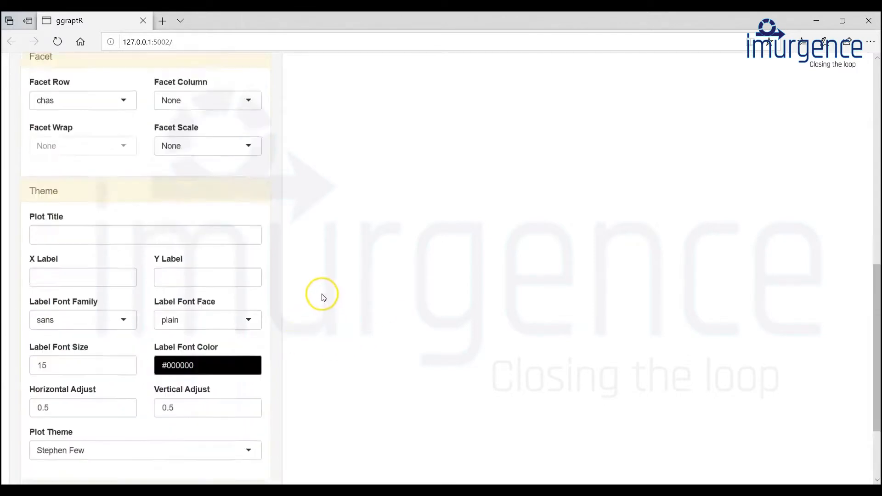
{"action": "scroll", "coordinate": [343, 268], "scroll_direction": "up", "scroll_amount": 2}
{"action": "scroll", "coordinate": [343, 269], "scroll_direction": "up", "scroll_amount": 10}
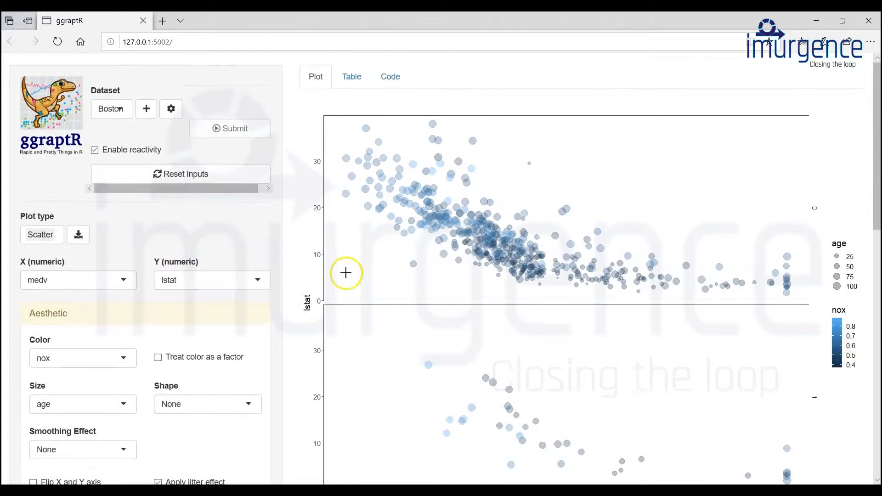
Give the scatter plot the title "Plot of Lstat Vs MEDV" and check it above the plot
{"action": "scroll", "coordinate": [317, 317], "scroll_direction": "down", "scroll_amount": 12}
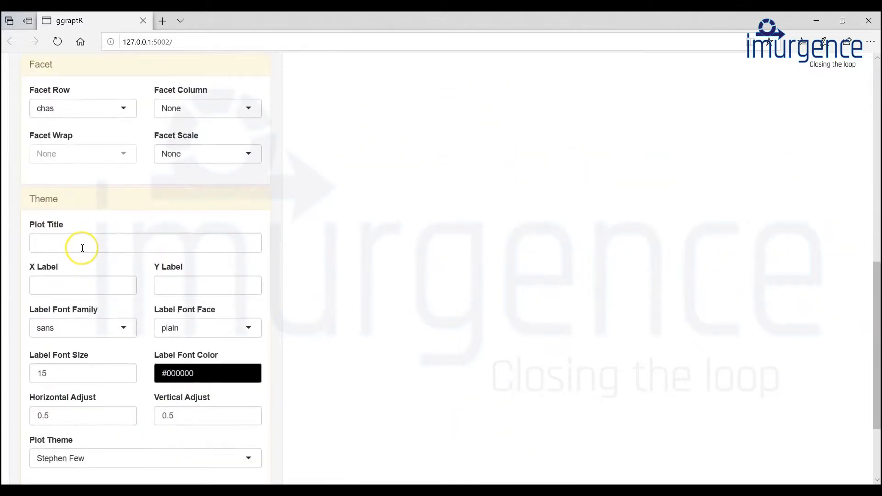
{"action": "left_click", "coordinate": [83, 248]}
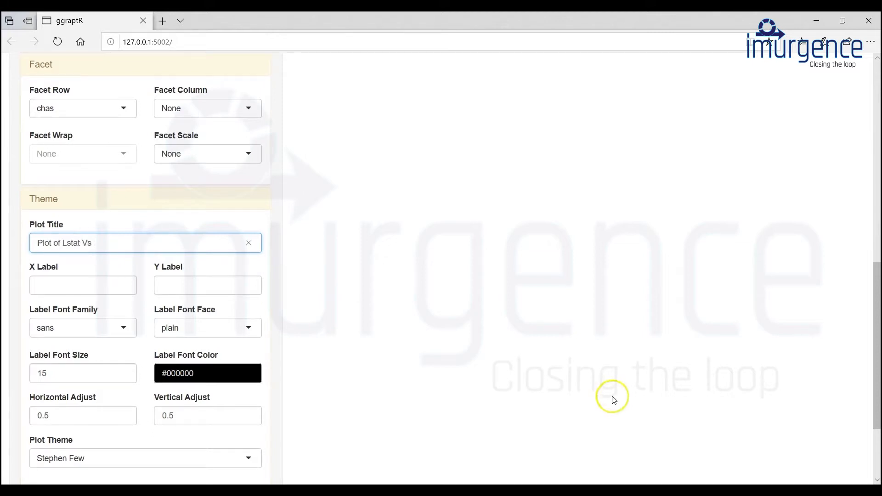
{"action": "scroll", "coordinate": [779, 323], "scroll_direction": "up", "scroll_amount": 10}
{"action": "scroll", "coordinate": [752, 302], "scroll_direction": "down", "scroll_amount": 5}
{"action": "scroll", "coordinate": [752, 302], "scroll_direction": "down", "scroll_amount": 5}
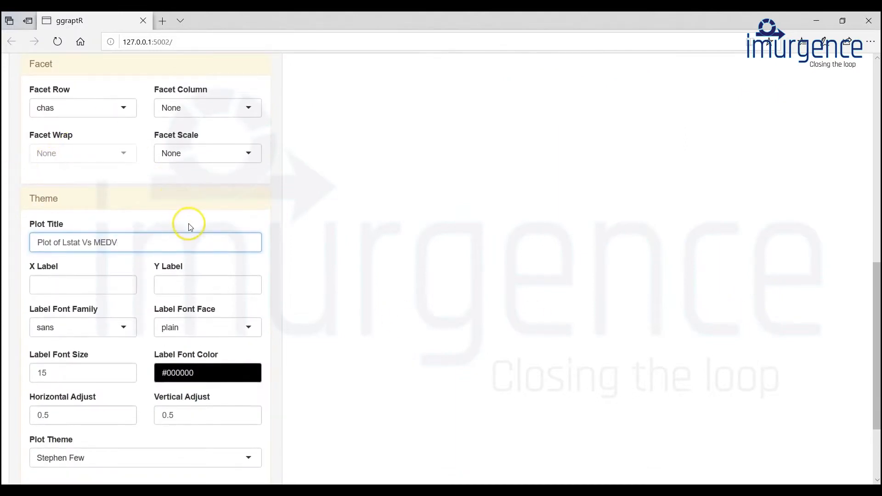
{"action": "scroll", "coordinate": [502, 195], "scroll_direction": "up", "scroll_amount": 10}
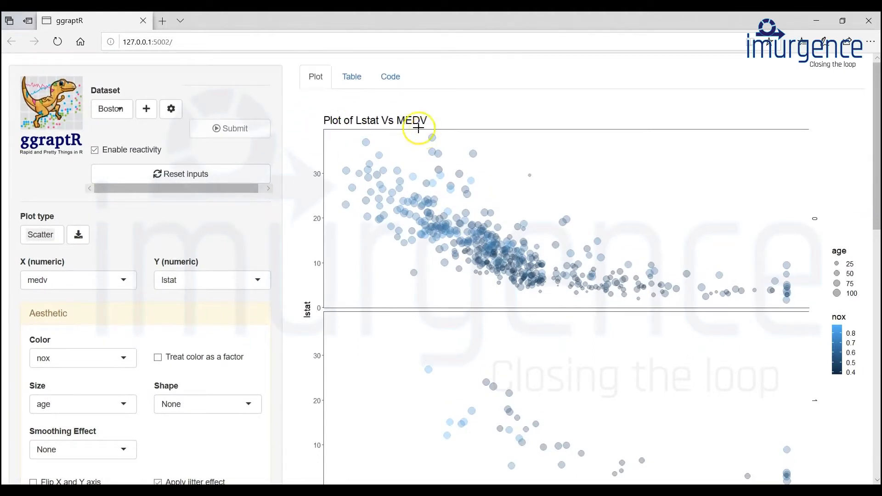
Review the log of generated ggplot code from the latest entry through older ones, and view the Boston data table
{"action": "left_click", "coordinate": [389, 80]}
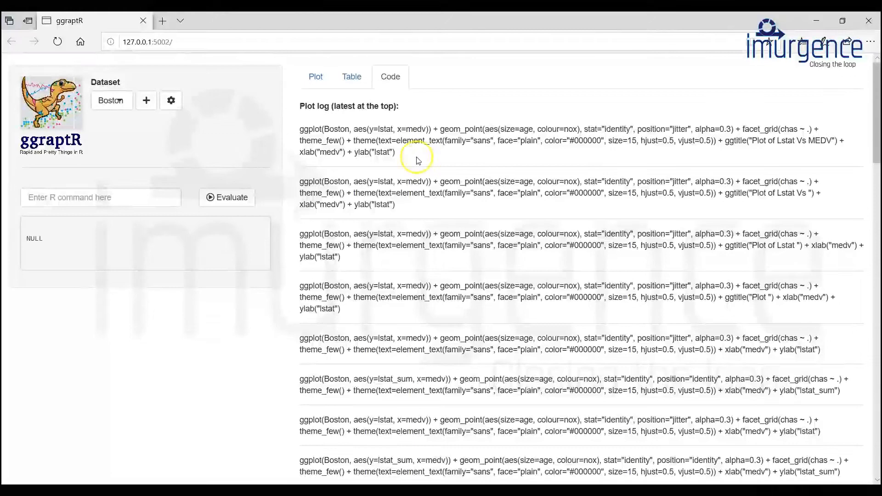
{"action": "scroll", "coordinate": [398, 161], "scroll_direction": "down", "scroll_amount": 20}
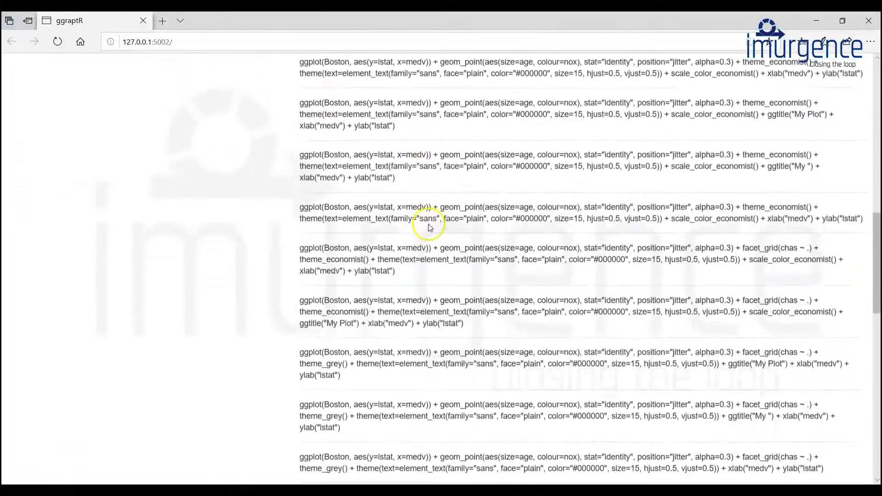
{"action": "scroll", "coordinate": [445, 257], "scroll_direction": "up", "scroll_amount": 20}
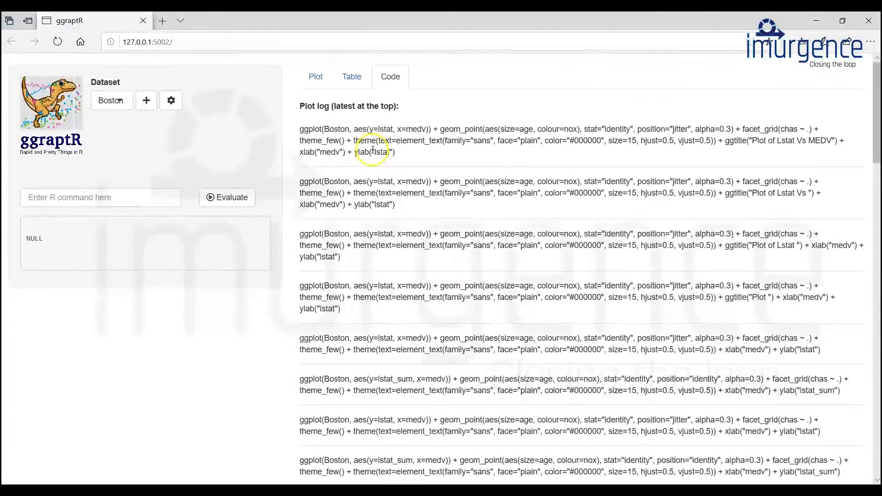
{"action": "left_click", "coordinate": [349, 75]}
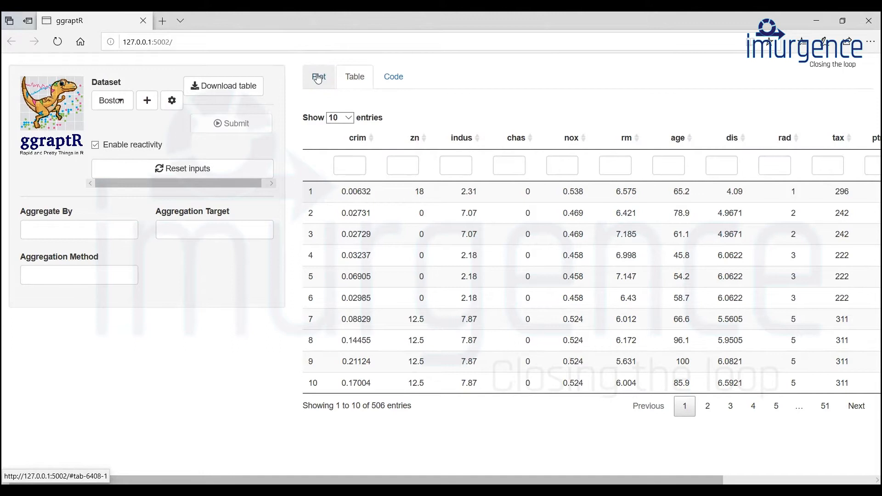
Look over the titled scatter plot and its settings once more, and close the ggraptR page to return to Rattle
{"action": "left_click", "coordinate": [318, 78]}
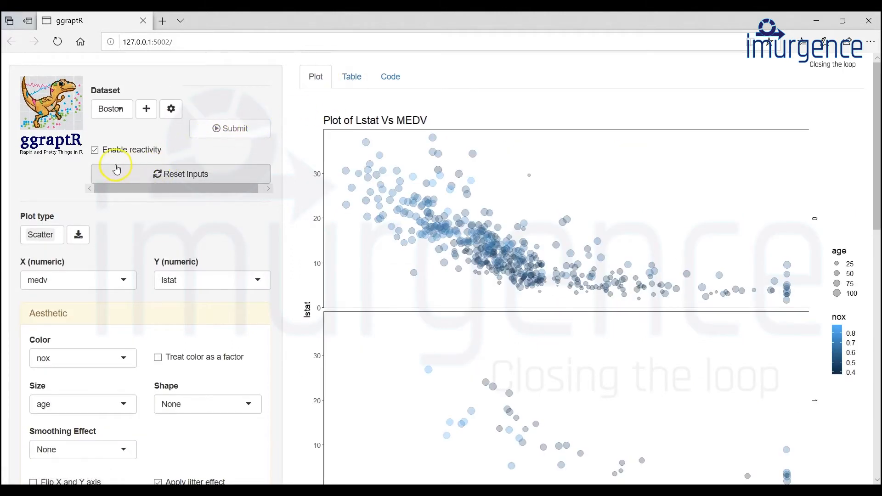
{"action": "scroll", "coordinate": [222, 206], "scroll_direction": "down", "scroll_amount": 2}
{"action": "scroll", "coordinate": [234, 250], "scroll_direction": "down", "scroll_amount": 12}
{"action": "scroll", "coordinate": [223, 279], "scroll_direction": "up", "scroll_amount": 14}
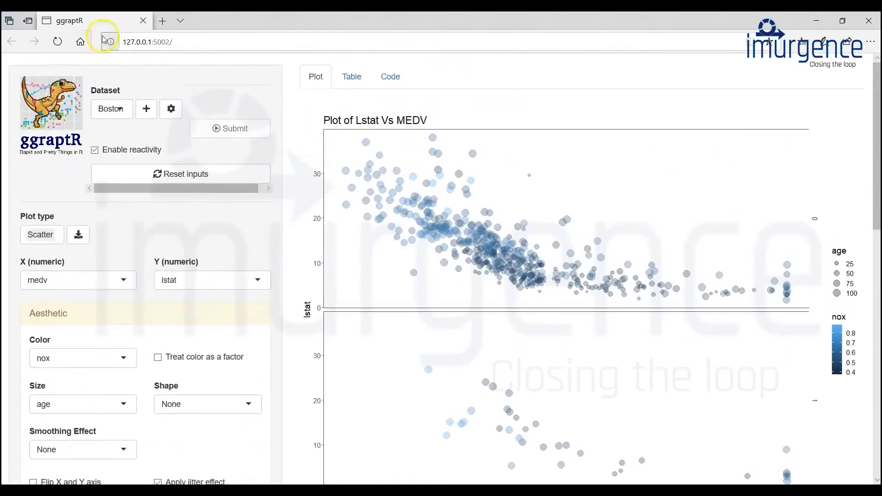
{"action": "left_click", "coordinate": [144, 21]}
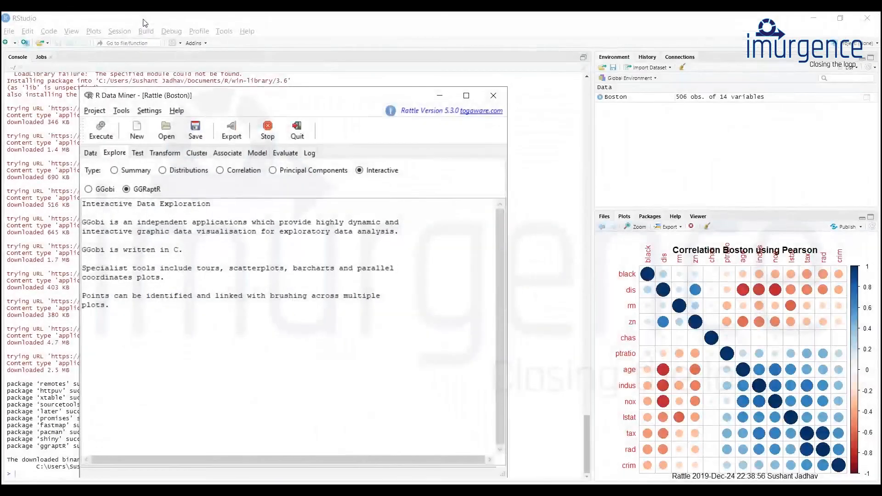